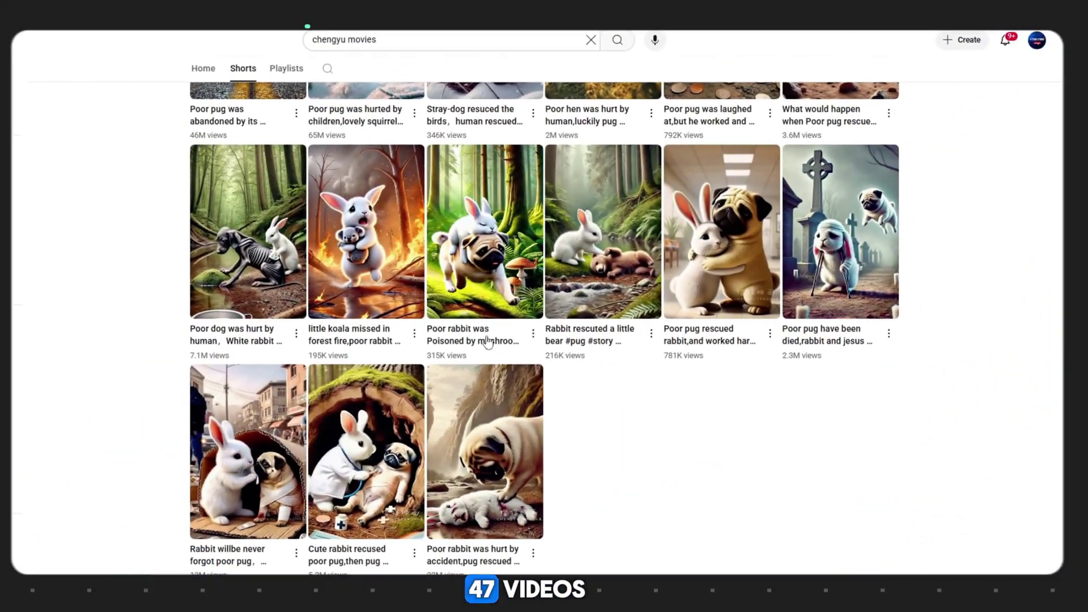
{"action": "scroll", "coordinate": [823, 308], "scroll_direction": "up", "scroll_amount": 3}
{"action": "scroll", "coordinate": [904, 355], "scroll_direction": "up", "scroll_amount": 1}
{"action": "scroll", "coordinate": [904, 355], "scroll_direction": "up", "scroll_amount": 1}
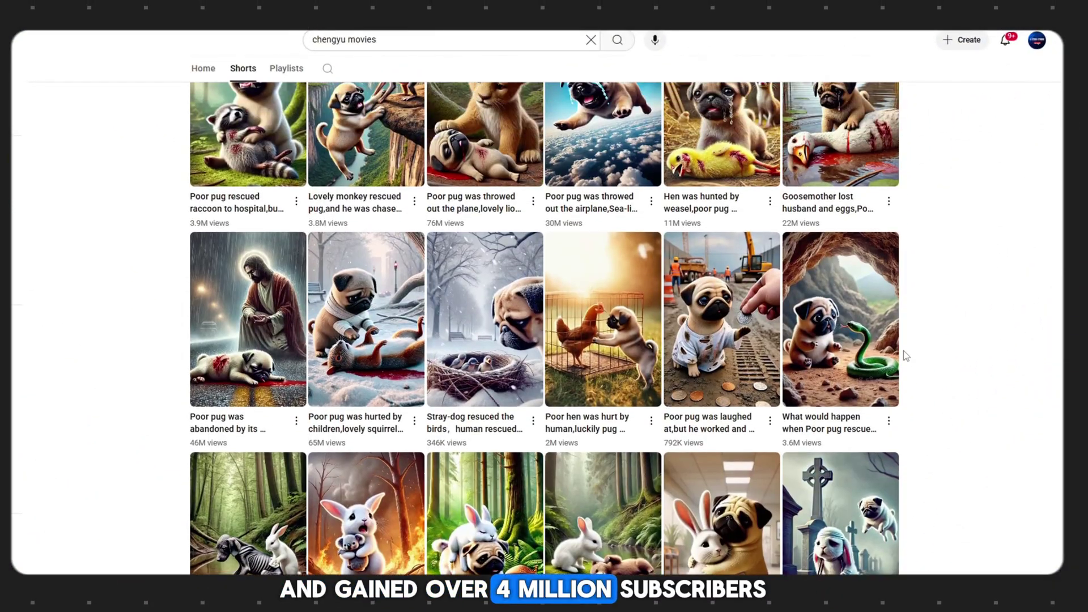
{"action": "scroll", "coordinate": [904, 356], "scroll_direction": "up", "scroll_amount": 1}
{"action": "scroll", "coordinate": [904, 356], "scroll_direction": "up", "scroll_amount": 1}
{"action": "scroll", "coordinate": [905, 355], "scroll_direction": "up", "scroll_amount": 1}
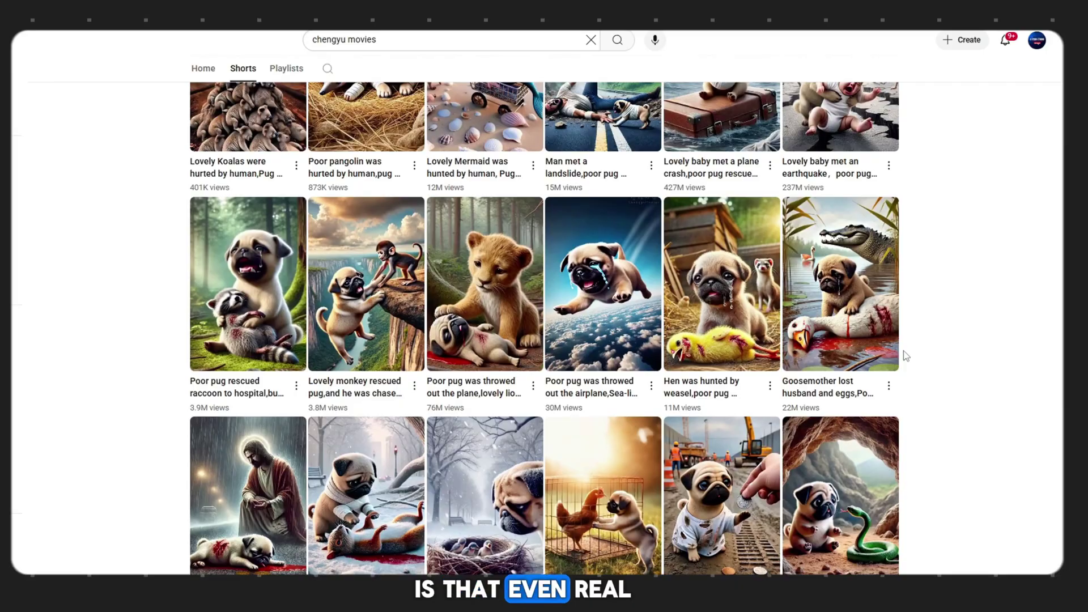
{"action": "scroll", "coordinate": [905, 356], "scroll_direction": "up", "scroll_amount": 1}
{"action": "scroll", "coordinate": [904, 356], "scroll_direction": "up", "scroll_amount": 1}
{"action": "scroll", "coordinate": [904, 356], "scroll_direction": "up", "scroll_amount": 1}
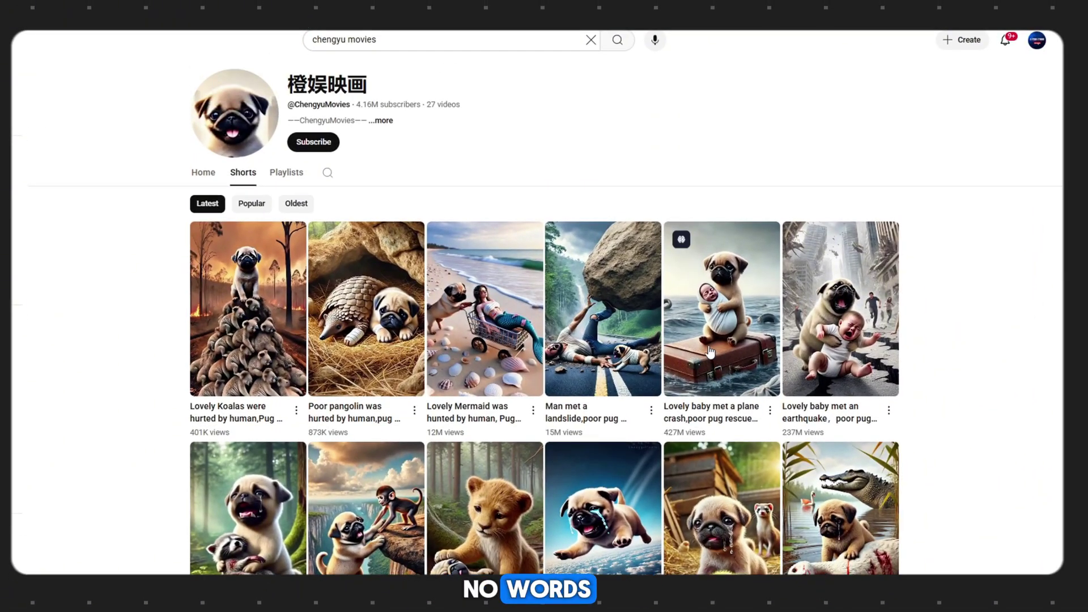
Browse the pug channel, then snip two rows of its Shorts thumbnails.
{"action": "left_click", "coordinate": [204, 183]}
{"action": "scroll", "coordinate": [644, 457], "scroll_direction": "down", "scroll_amount": 3}
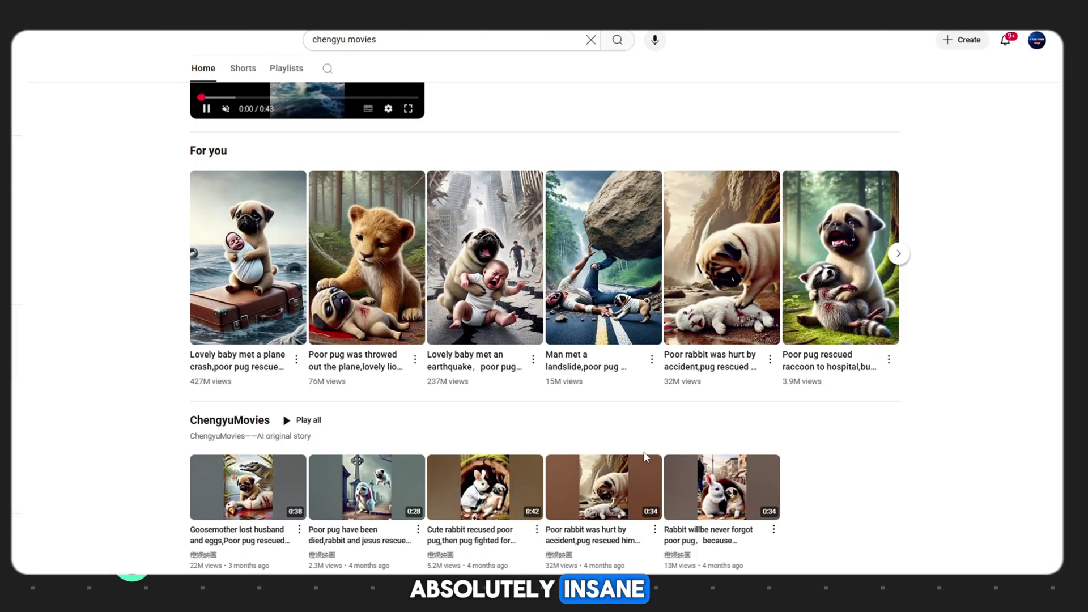
{"action": "scroll", "coordinate": [645, 456], "scroll_direction": "up", "scroll_amount": 3}
{"action": "left_click", "coordinate": [251, 183]}
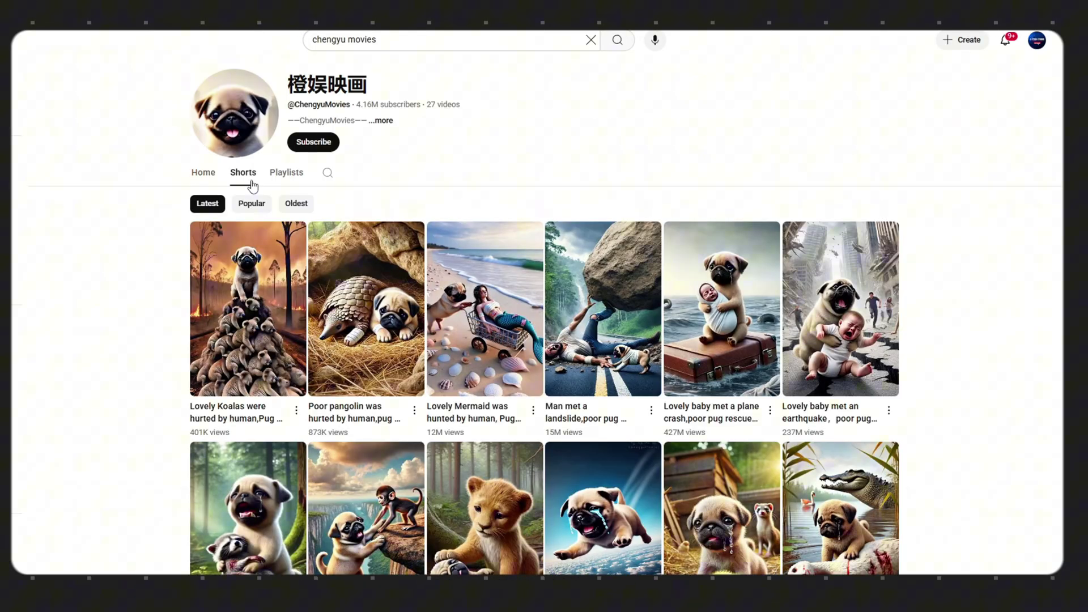
{"action": "scroll", "coordinate": [357, 298], "scroll_direction": "down", "scroll_amount": 2}
{"action": "scroll", "coordinate": [447, 356], "scroll_direction": "up", "scroll_amount": 2}
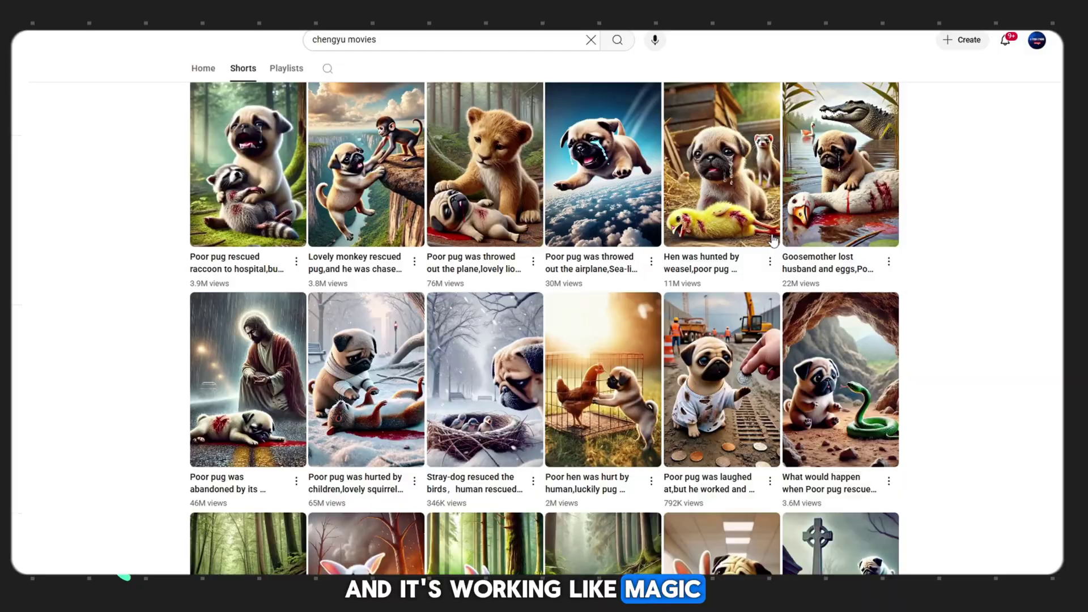
{"action": "scroll", "coordinate": [774, 242], "scroll_direction": "up", "scroll_amount": 2}
{"action": "scroll", "coordinate": [774, 242], "scroll_direction": "up", "scroll_amount": 3}
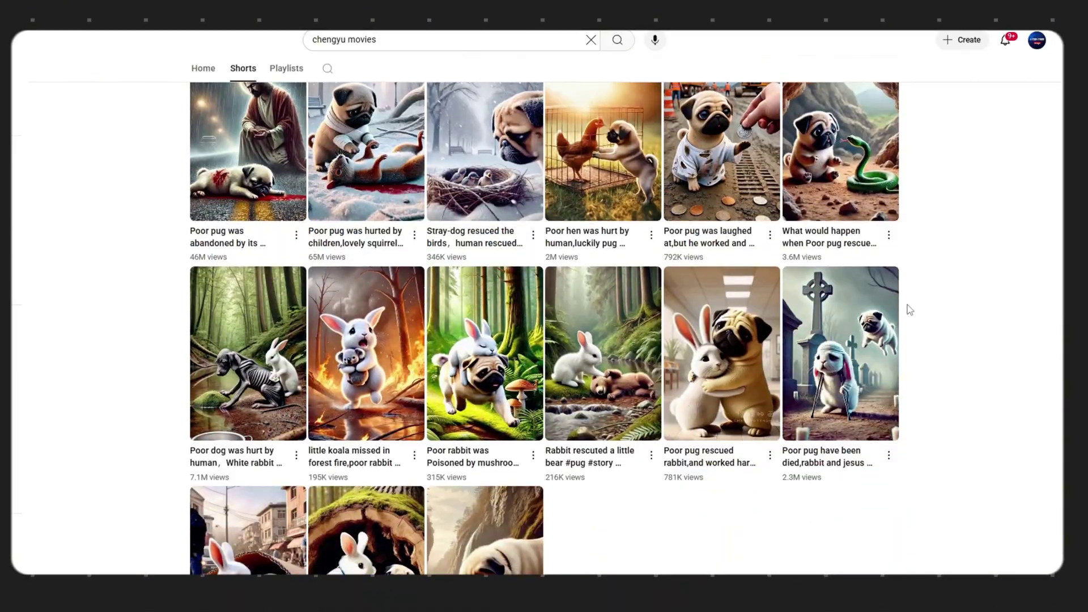
{"action": "scroll", "coordinate": [909, 310], "scroll_direction": "down", "scroll_amount": 2}
{"action": "scroll", "coordinate": [909, 309], "scroll_direction": "up", "scroll_amount": 3}
{"action": "scroll", "coordinate": [909, 303], "scroll_direction": "up", "scroll_amount": 2}
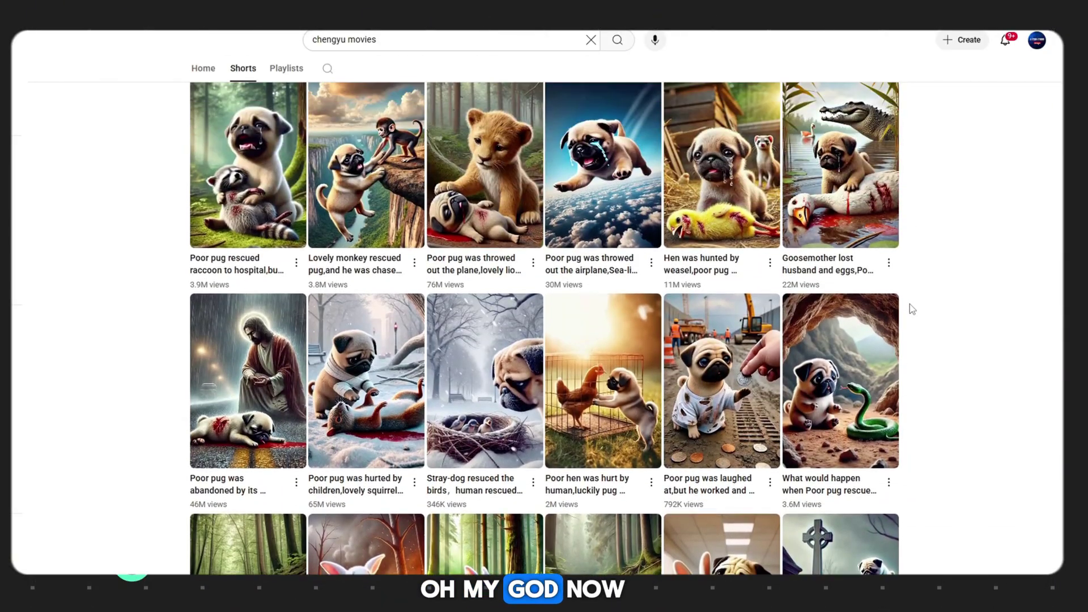
{"action": "scroll", "coordinate": [920, 286], "scroll_direction": "up", "scroll_amount": 1}
{"action": "scroll", "coordinate": [910, 278], "scroll_direction": "up", "scroll_amount": 1}
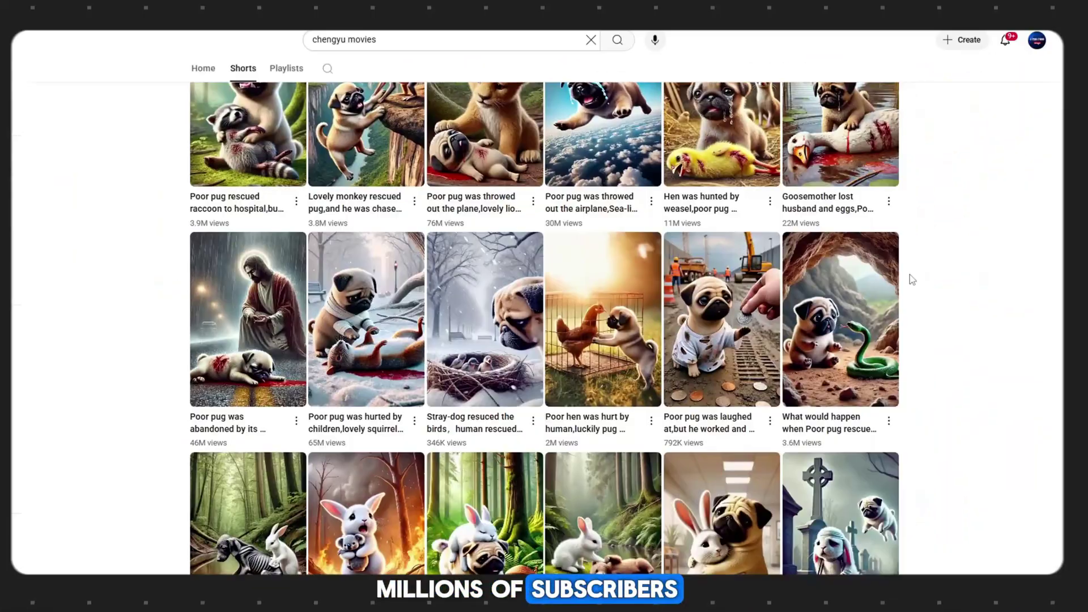
{"action": "scroll", "coordinate": [957, 320], "scroll_direction": "down", "scroll_amount": 1}
{"action": "scroll", "coordinate": [980, 318], "scroll_direction": "down", "scroll_amount": 1}
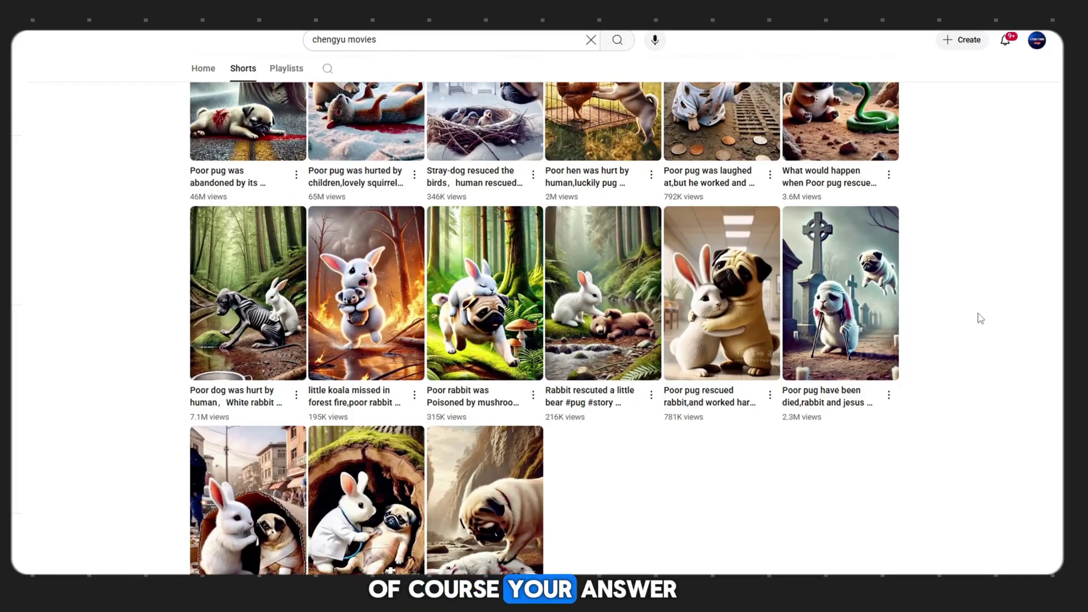
{"action": "scroll", "coordinate": [980, 318], "scroll_direction": "down", "scroll_amount": 1}
{"action": "scroll", "coordinate": [980, 319], "scroll_direction": "up", "scroll_amount": 1}
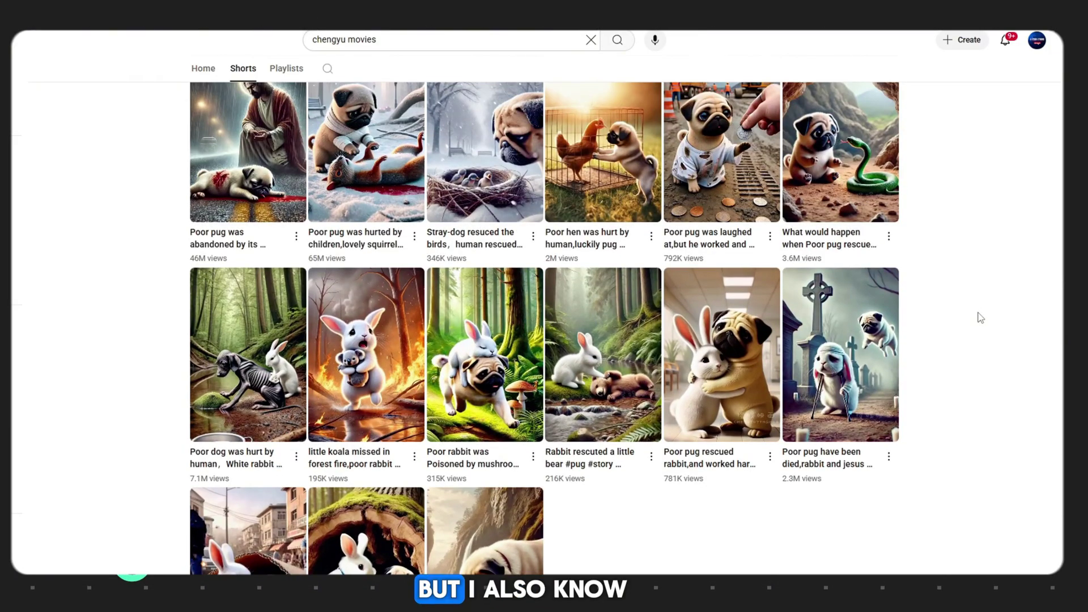
{"action": "scroll", "coordinate": [981, 317], "scroll_direction": "up", "scroll_amount": 1}
{"action": "scroll", "coordinate": [980, 316], "scroll_direction": "up", "scroll_amount": 1}
{"action": "scroll", "coordinate": [980, 316], "scroll_direction": "up", "scroll_amount": 2}
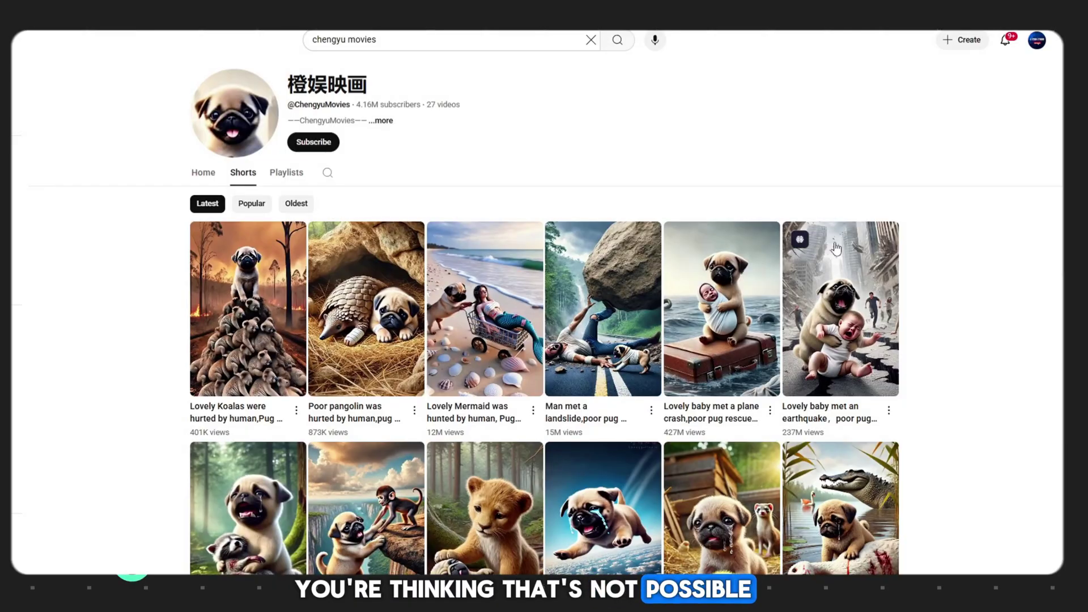
{"action": "scroll", "coordinate": [943, 269], "scroll_direction": "down", "scroll_amount": 1}
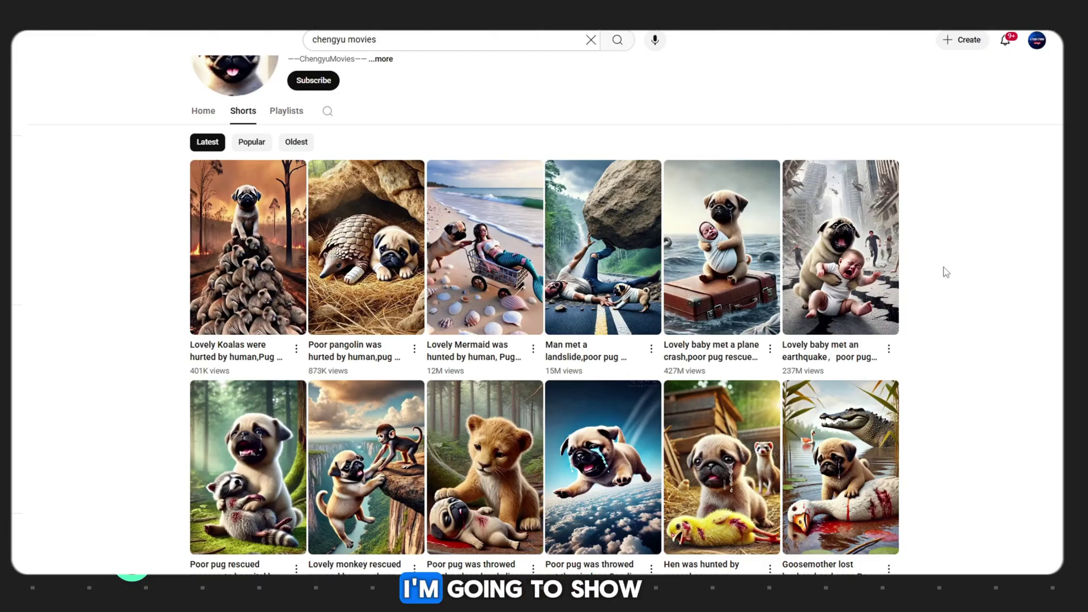
{"action": "scroll", "coordinate": [951, 278], "scroll_direction": "down", "scroll_amount": 1}
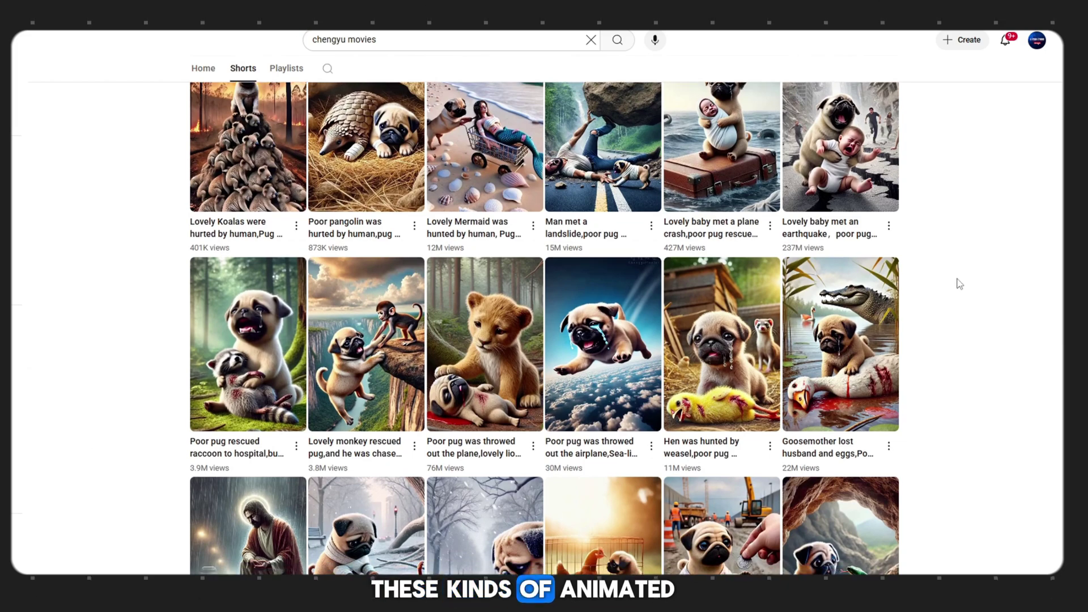
{"action": "scroll", "coordinate": [958, 284], "scroll_direction": "down", "scroll_amount": 1}
{"action": "scroll", "coordinate": [962, 286], "scroll_direction": "down", "scroll_amount": 2}
{"action": "scroll", "coordinate": [963, 287], "scroll_direction": "down", "scroll_amount": 1}
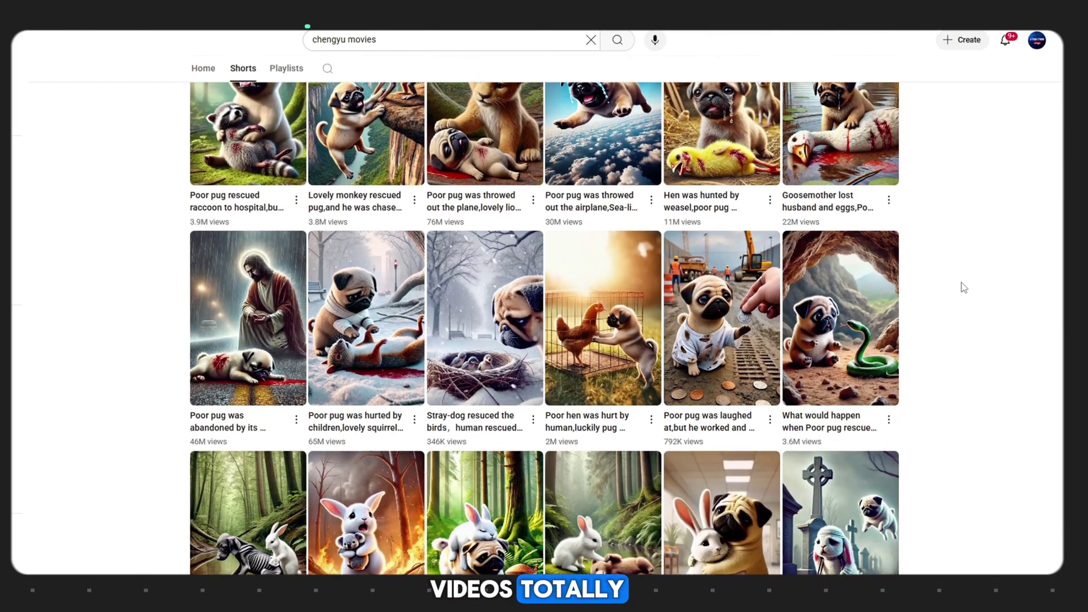
{"action": "scroll", "coordinate": [963, 287], "scroll_direction": "down", "scroll_amount": 1}
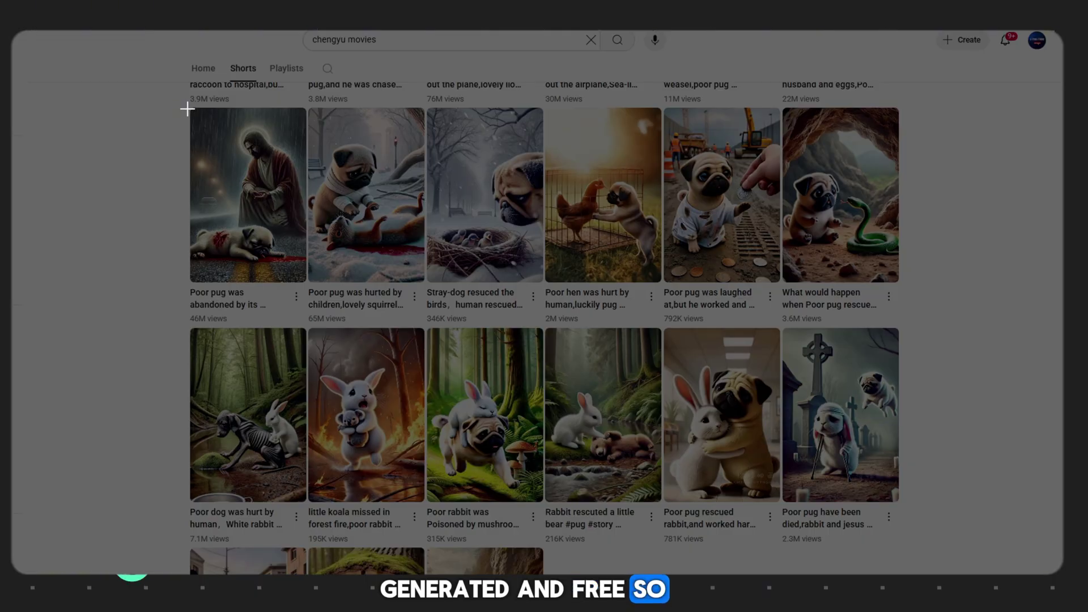
{"action": "mouse_move", "coordinate": [187, 108]}
{"action": "left_mouse_down"}
{"action": "mouse_move", "coordinate": [609, 281]}
{"action": "mouse_move", "coordinate": [930, 496]}
{"action": "mouse_move", "coordinate": [927, 511]}
{"action": "left_mouse_up"}
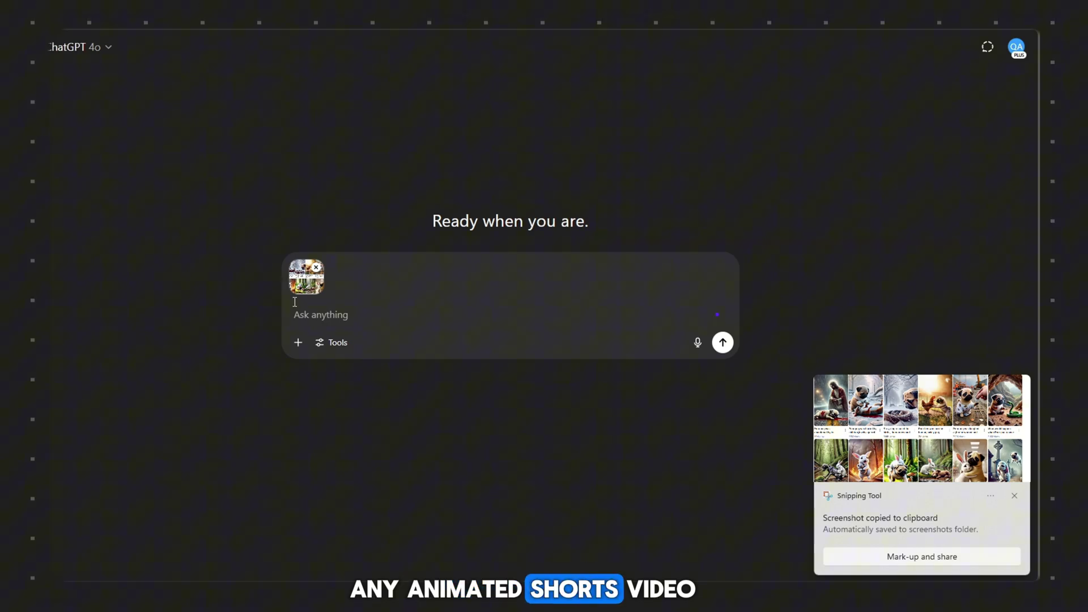
{"action": "type", "text": "iwant to cr"}
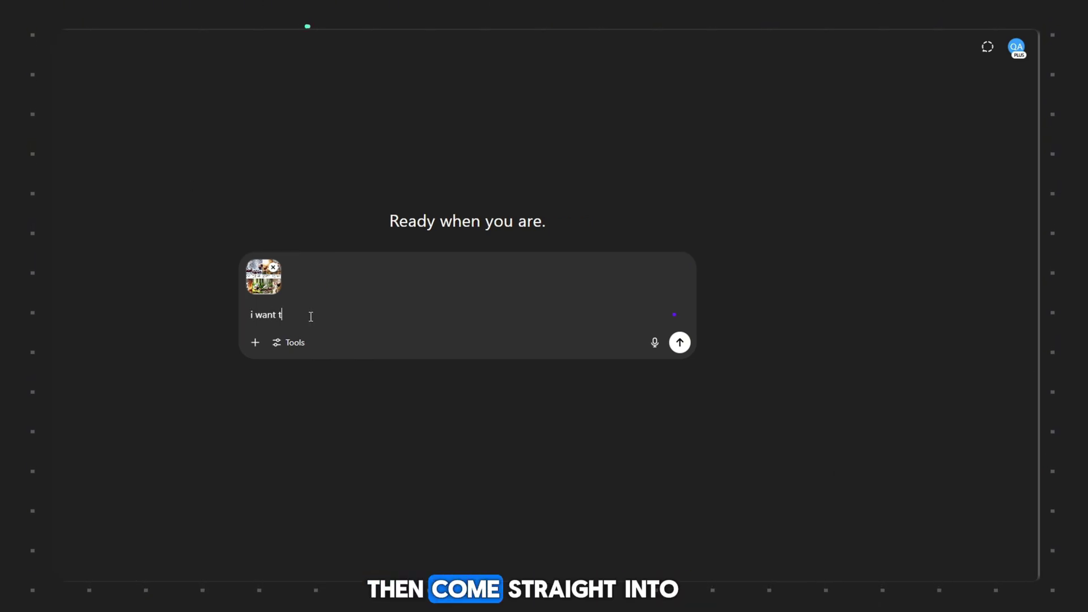
{"action": "type", "text": "eate this type animated shorts video kindly give me a same"}
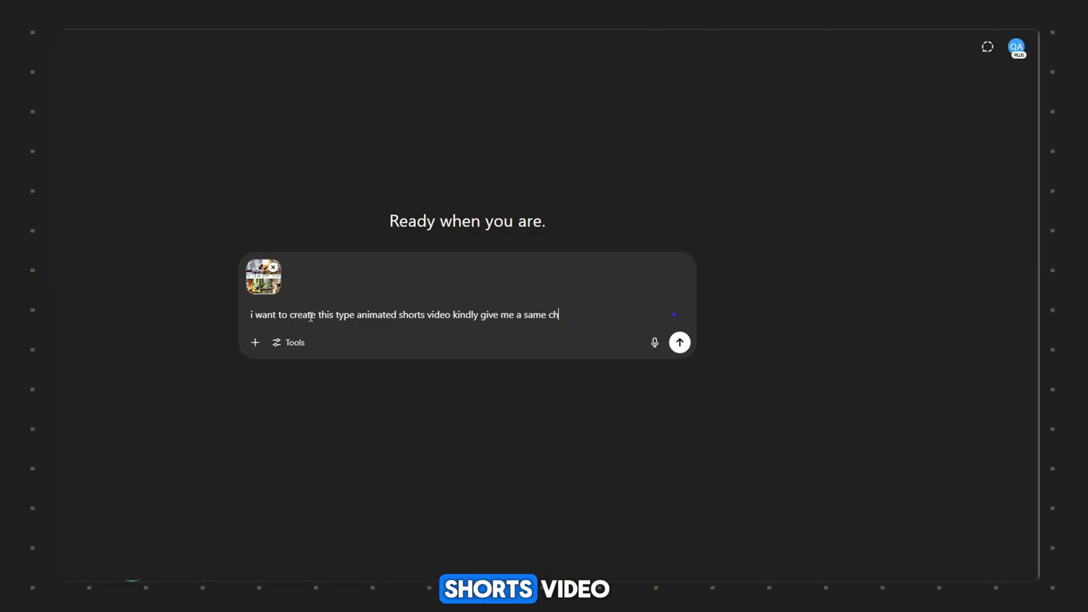
{"action": "type", "text": "charachter but more cute"}
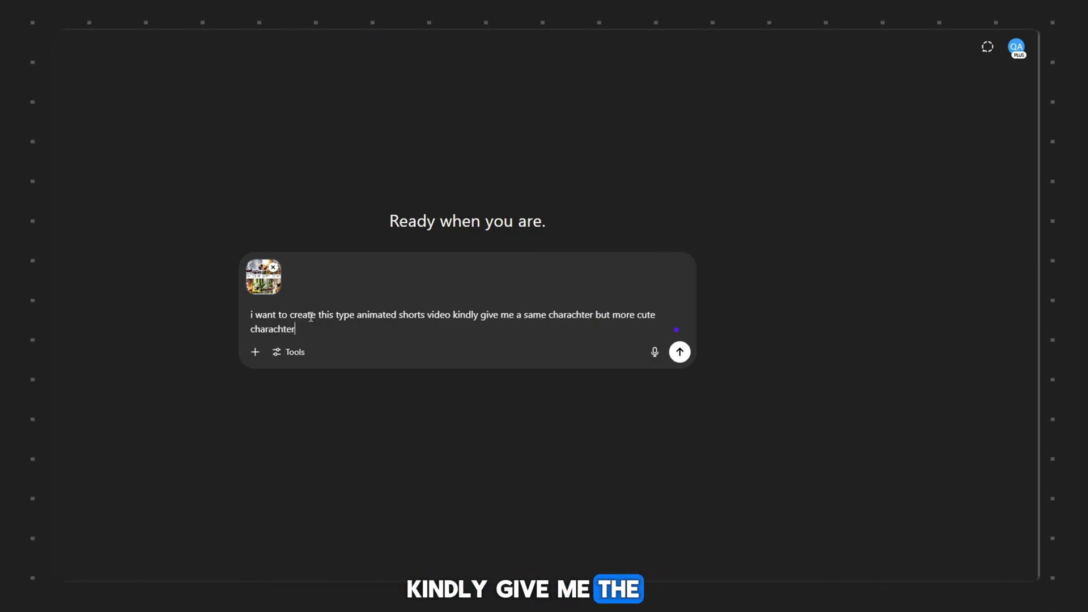
{"action": "type", "text": " prompt make sure 8 prompt required and more cu"}
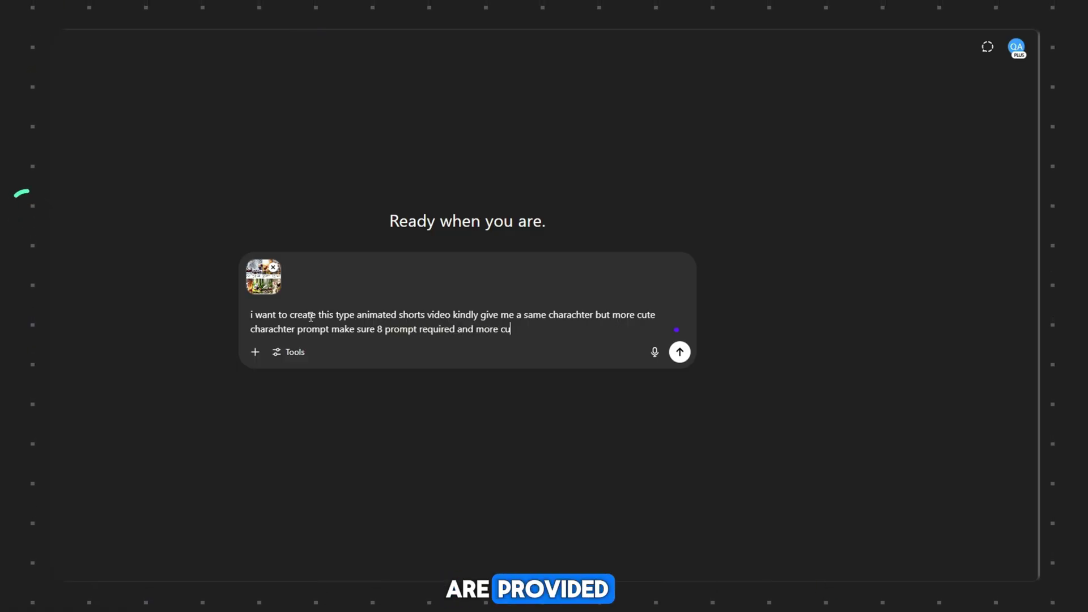
{"action": "type", "text": "ired in all scene"}
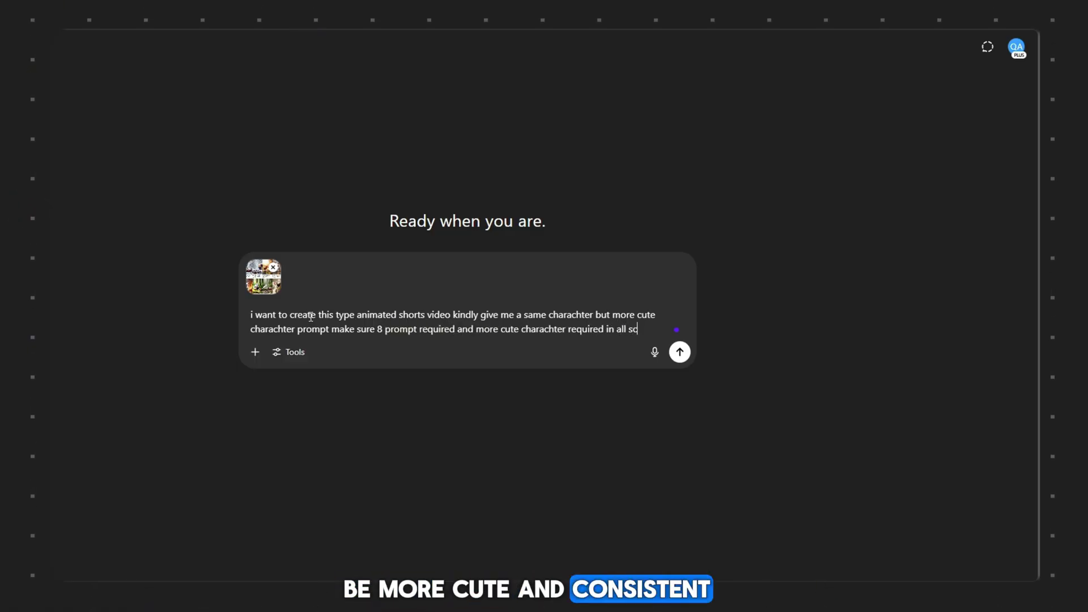
Submit the pasted thumbnail screenshot with the eight cute pug prompts request to ChatGPT.
{"action": "key", "text": "Return"}
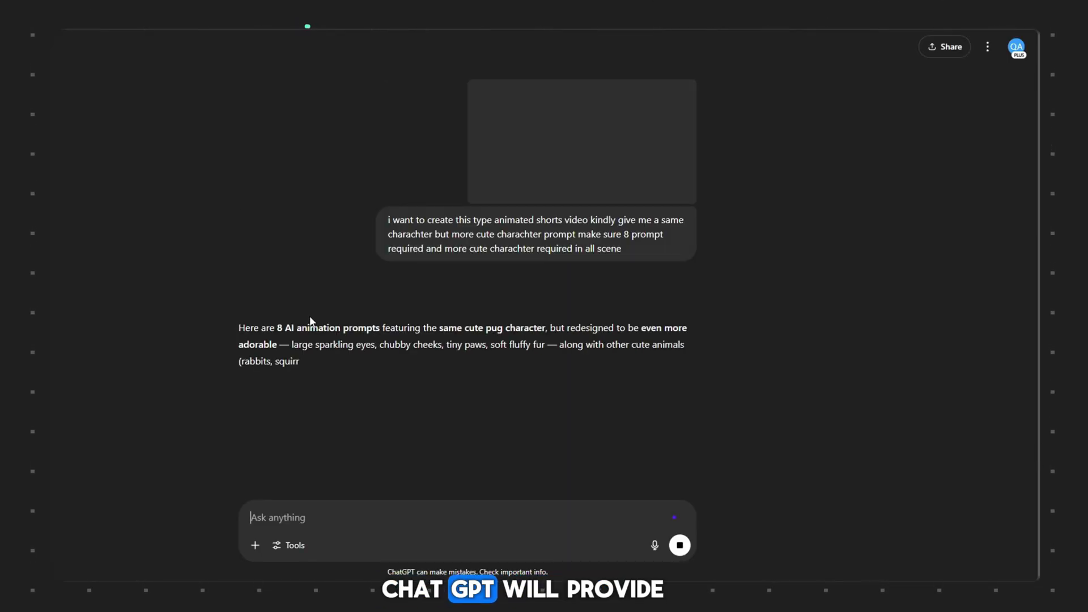
{"action": "scroll", "coordinate": [372, 301], "scroll_direction": "down", "scroll_amount": 2}
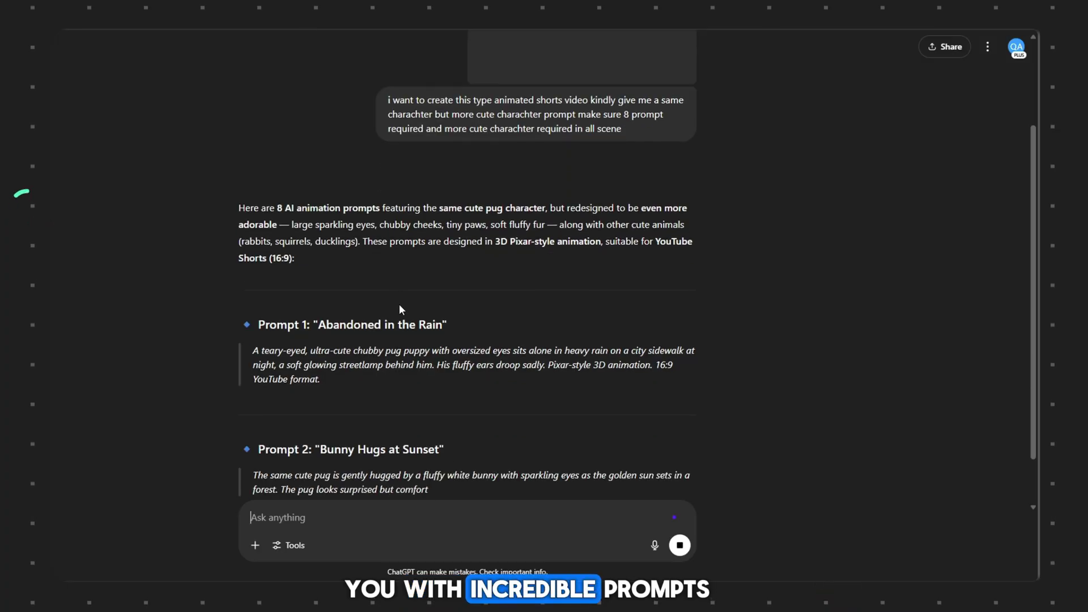
{"action": "scroll", "coordinate": [477, 344], "scroll_direction": "down", "scroll_amount": 2}
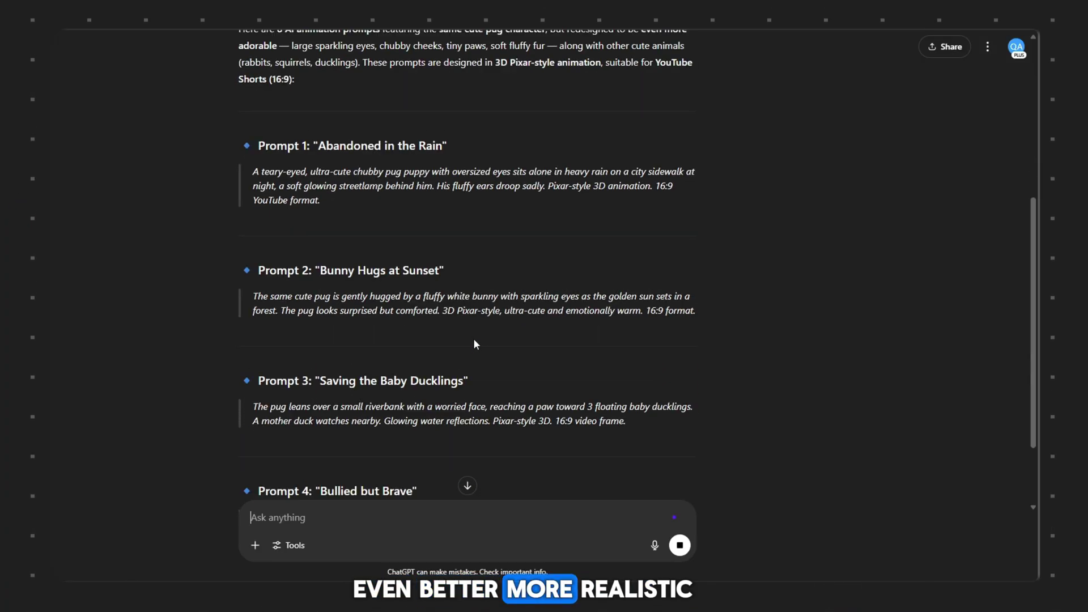
{"action": "scroll", "coordinate": [516, 314], "scroll_direction": "down", "scroll_amount": 1}
{"action": "scroll", "coordinate": [516, 315], "scroll_direction": "down", "scroll_amount": 1}
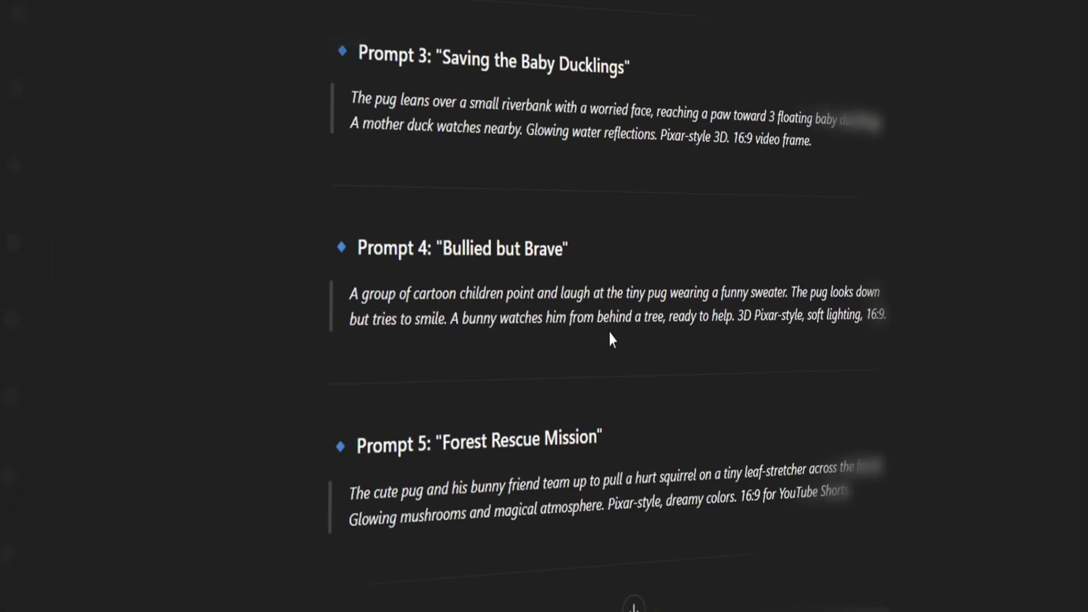
{"action": "scroll", "coordinate": [516, 315], "scroll_direction": "down", "scroll_amount": 1}
{"action": "scroll", "coordinate": [601, 324], "scroll_direction": "down", "scroll_amount": 1}
{"action": "scroll", "coordinate": [600, 306], "scroll_direction": "down", "scroll_amount": 1}
{"action": "scroll", "coordinate": [599, 301], "scroll_direction": "down", "scroll_amount": 2}
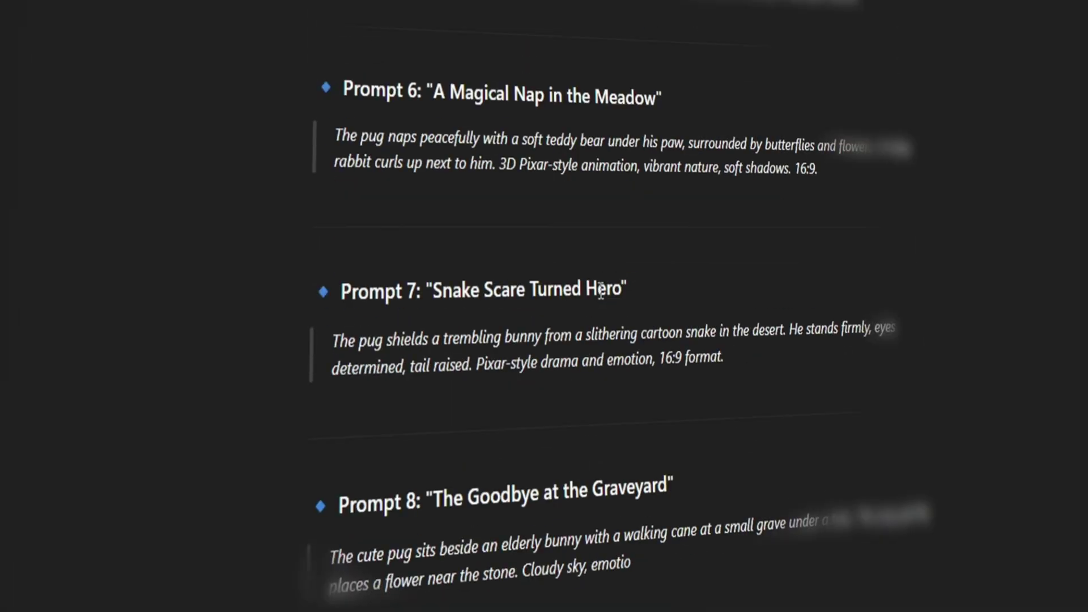
{"action": "scroll", "coordinate": [608, 277], "scroll_direction": "down", "scroll_amount": 2}
{"action": "scroll", "coordinate": [621, 271], "scroll_direction": "up", "scroll_amount": 3}
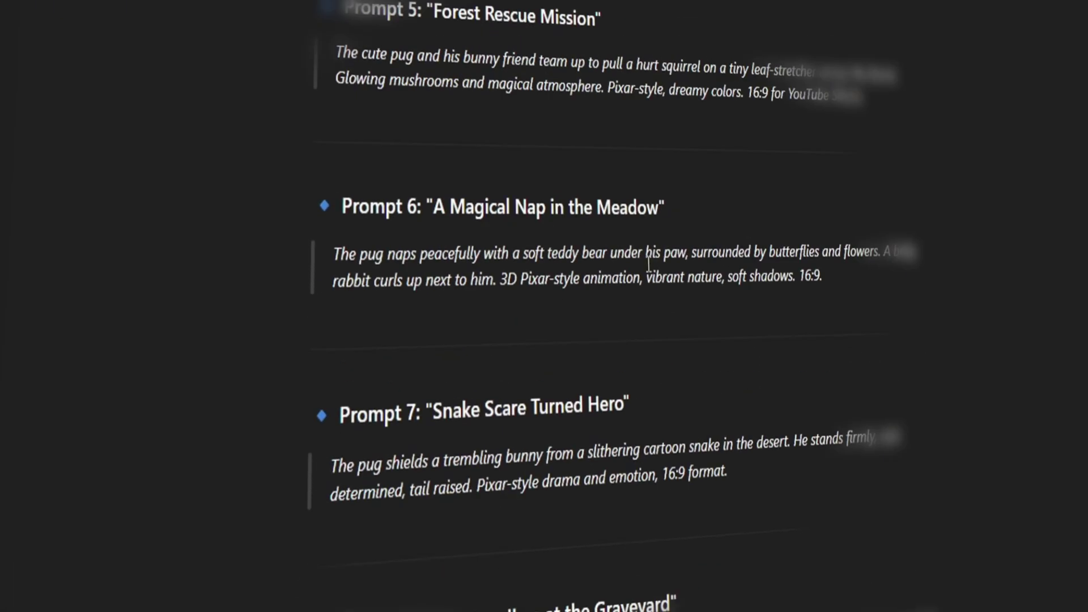
{"action": "scroll", "coordinate": [642, 265], "scroll_direction": "up", "scroll_amount": 3}
{"action": "scroll", "coordinate": [647, 266], "scroll_direction": "up", "scroll_amount": 3}
{"action": "scroll", "coordinate": [646, 263], "scroll_direction": "up", "scroll_amount": 2}
{"action": "scroll", "coordinate": [646, 262], "scroll_direction": "up", "scroll_amount": 2}
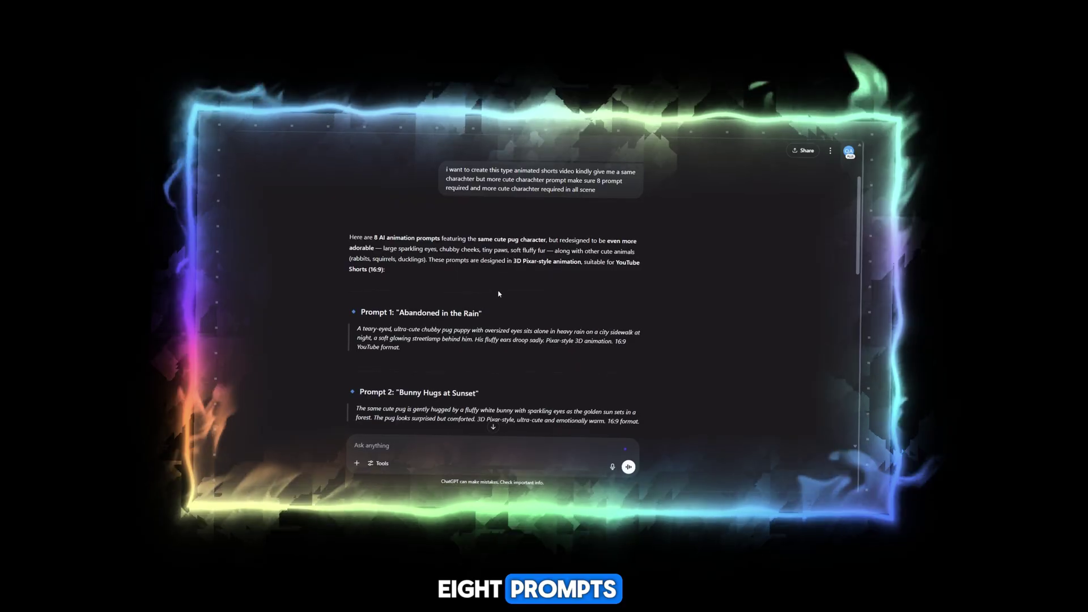
{"action": "scroll", "coordinate": [486, 272], "scroll_direction": "down", "scroll_amount": 2}
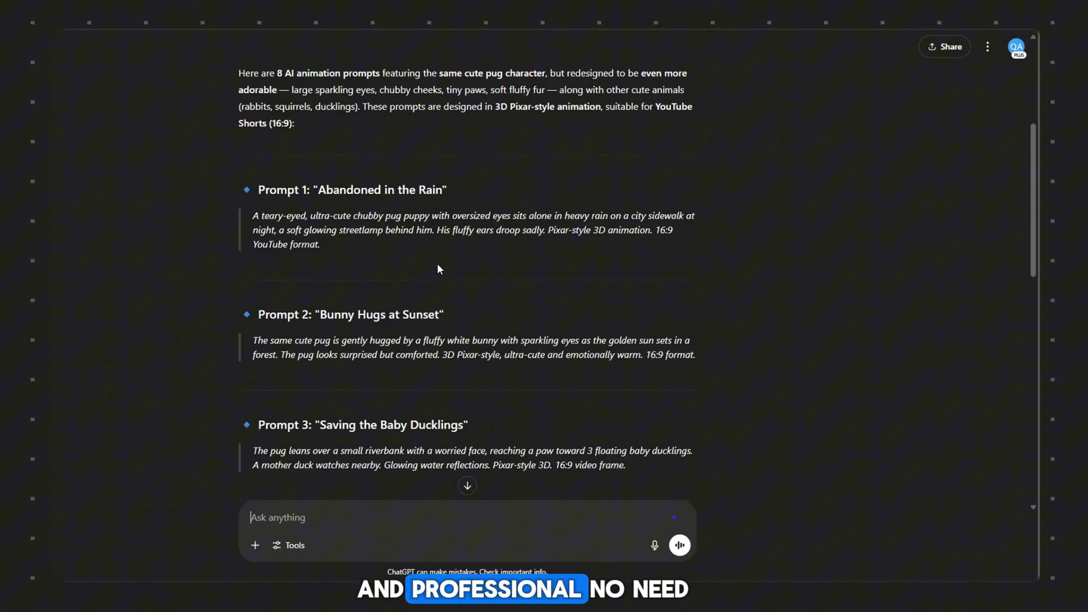
{"action": "scroll", "coordinate": [437, 270], "scroll_direction": "down", "scroll_amount": 3}
{"action": "scroll", "coordinate": [437, 268], "scroll_direction": "down", "scroll_amount": 1}
{"action": "scroll", "coordinate": [275, 217], "scroll_direction": "up", "scroll_amount": 5}
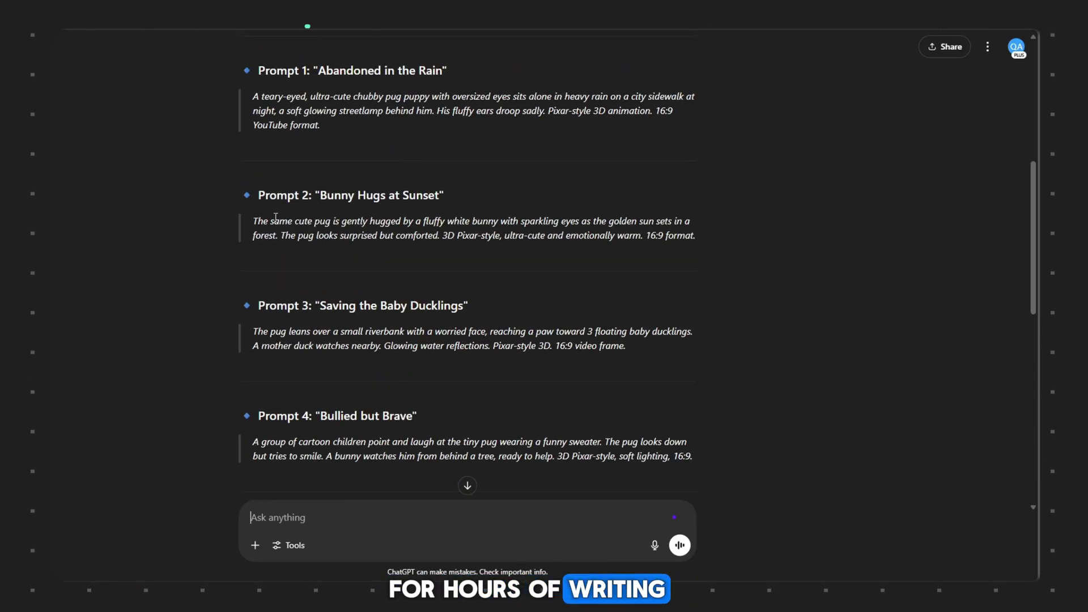
{"action": "scroll", "coordinate": [275, 217], "scroll_direction": "up", "scroll_amount": 1}
{"action": "left_click_drag", "start_coordinate": [275, 218], "coordinate": [714, 531]}
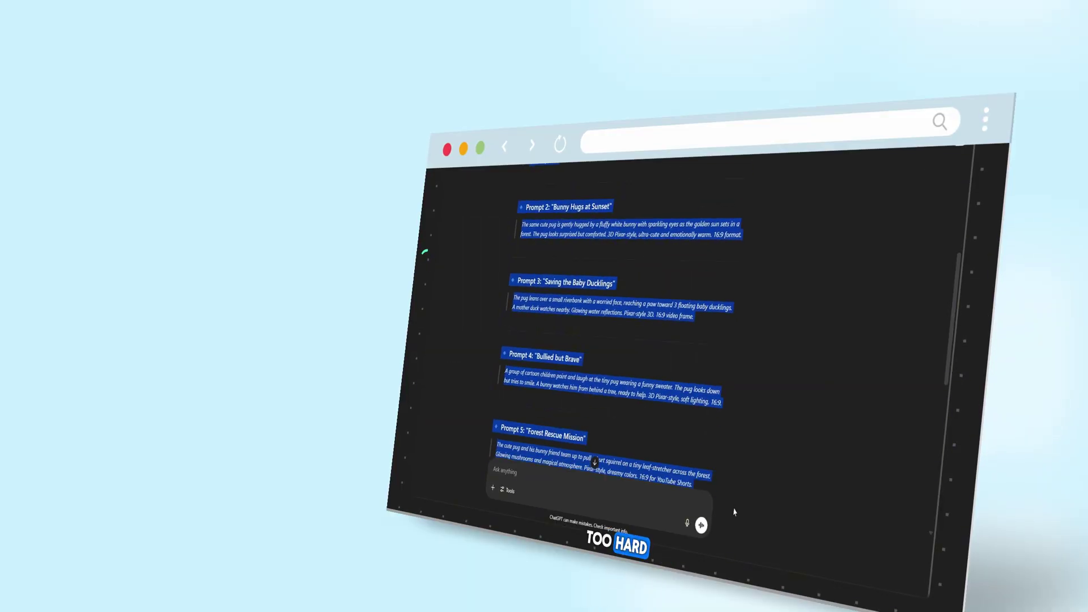
{"action": "scroll", "coordinate": [734, 510], "scroll_direction": "down", "scroll_amount": 5}
Review the eight ChatGPT pug prompts, then go to the 'veo 3' Google search.
{"action": "left_click", "coordinate": [659, 320]}
{"action": "scroll", "coordinate": [659, 321], "scroll_direction": "up", "scroll_amount": 3}
{"action": "scroll", "coordinate": [659, 320], "scroll_direction": "up", "scroll_amount": 5}
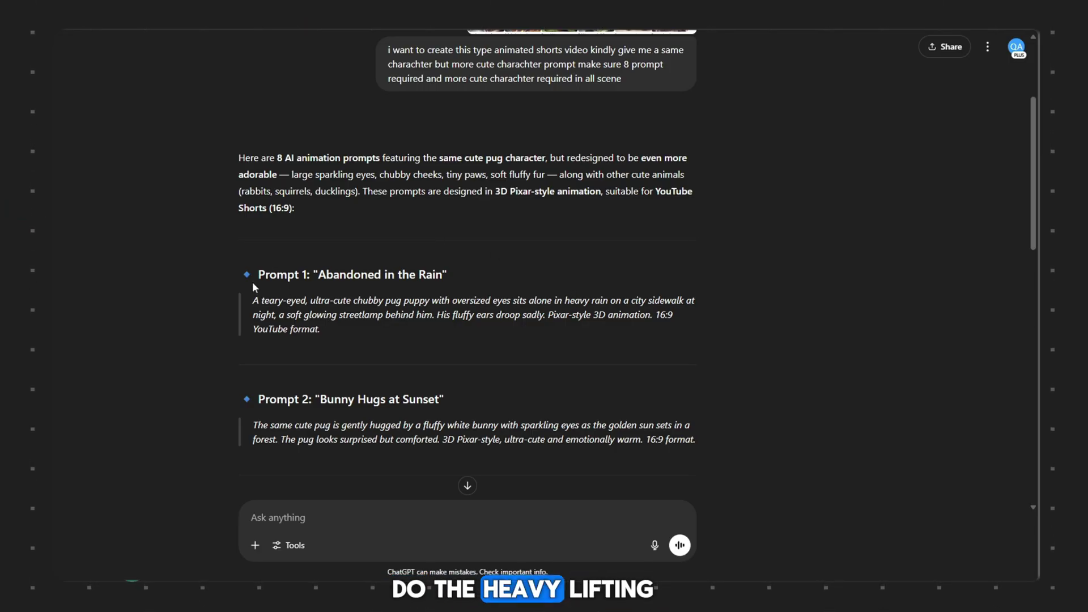
{"action": "left_click_drag", "start_coordinate": [445, 242], "coordinate": [783, 546]}
{"action": "left_click", "coordinate": [514, 339]}
{"action": "scroll", "coordinate": [515, 339], "scroll_direction": "up", "scroll_amount": 2}
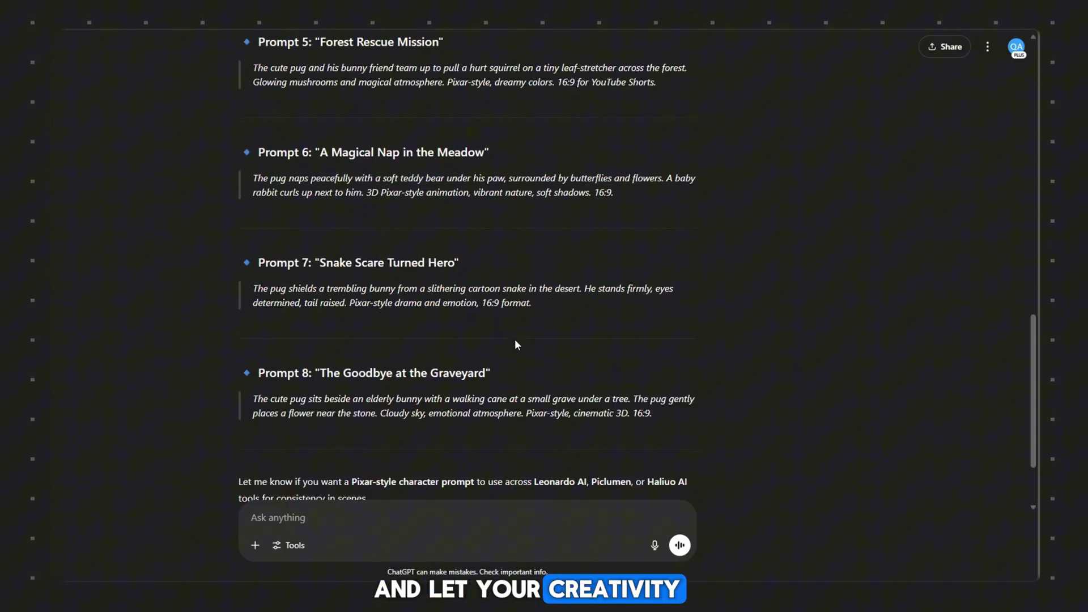
{"action": "scroll", "coordinate": [514, 338], "scroll_direction": "up", "scroll_amount": 3}
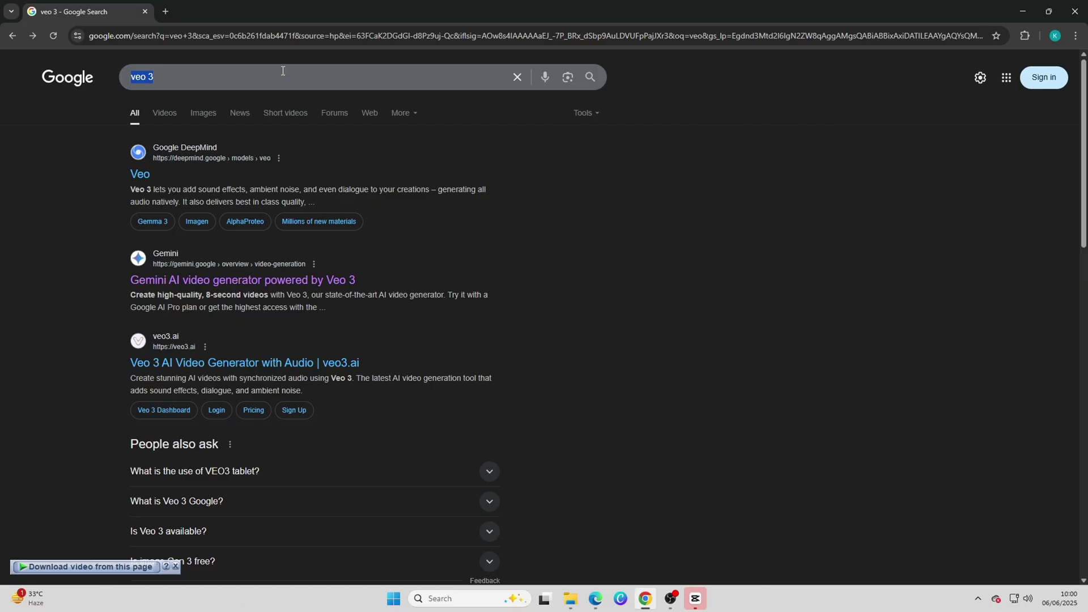
{"action": "left_click", "coordinate": [282, 71]}
{"action": "left_click", "coordinate": [472, 269]}
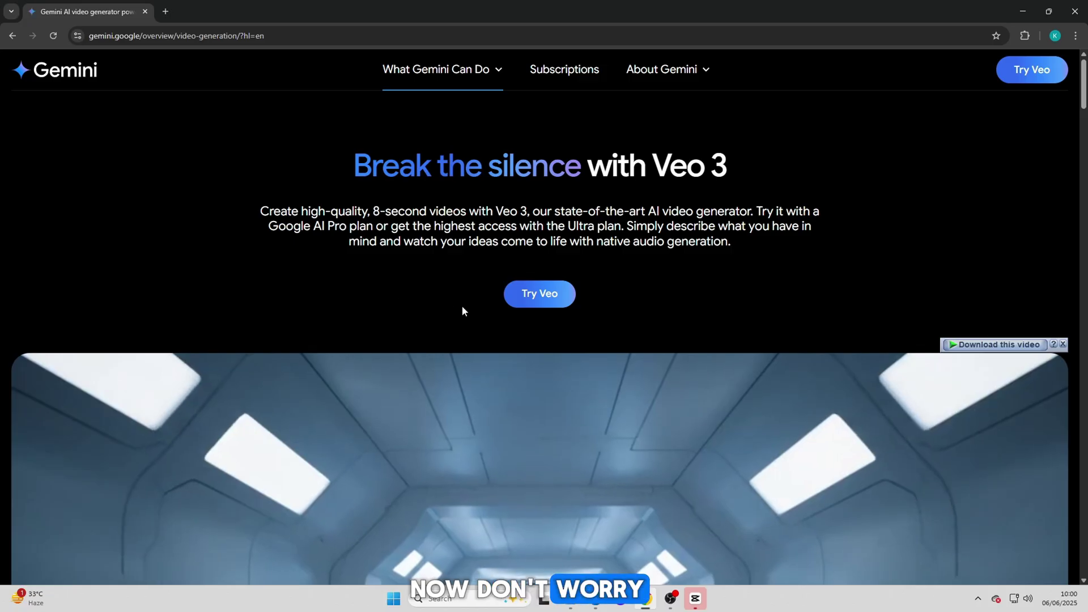
{"action": "scroll", "coordinate": [629, 344], "scroll_direction": "down", "scroll_amount": 3}
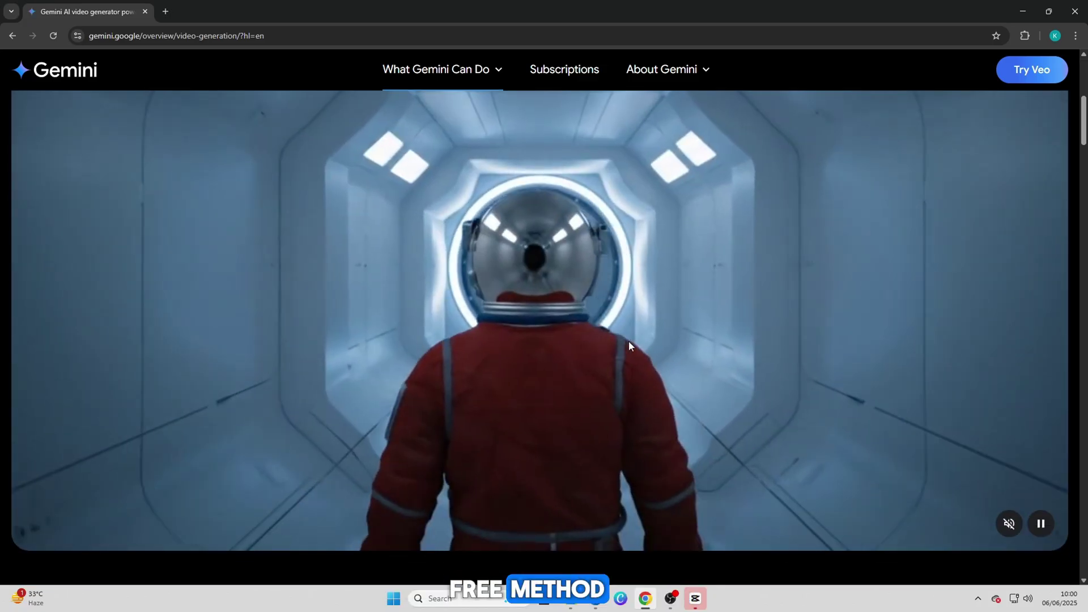
{"action": "scroll", "coordinate": [629, 344], "scroll_direction": "up", "scroll_amount": 3}
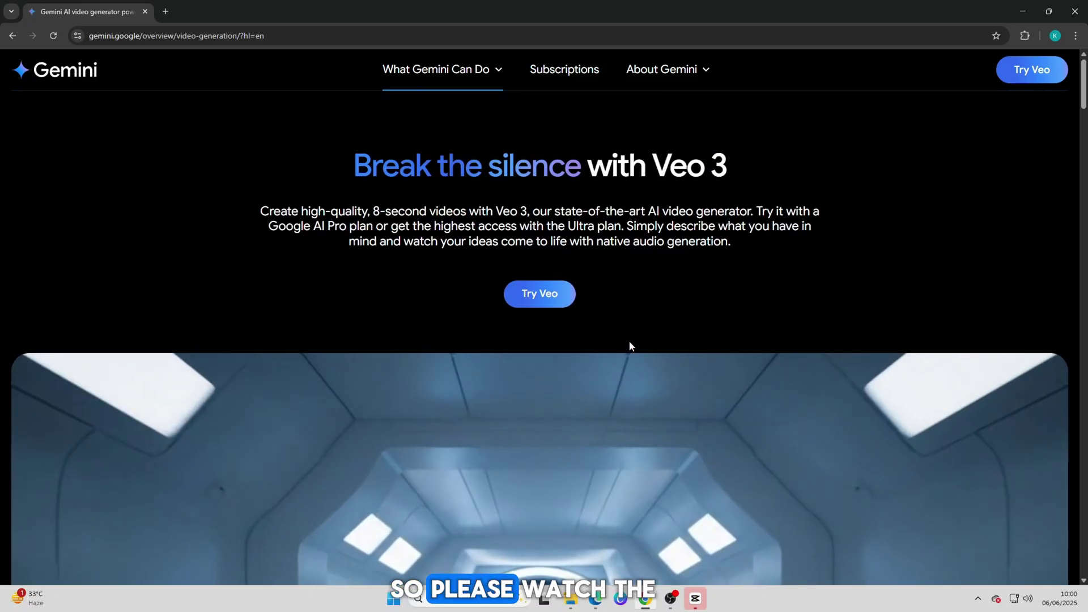
Choose Try Veo on Gemini's Veo 3 video generator page.
{"action": "left_click", "coordinate": [534, 298]}
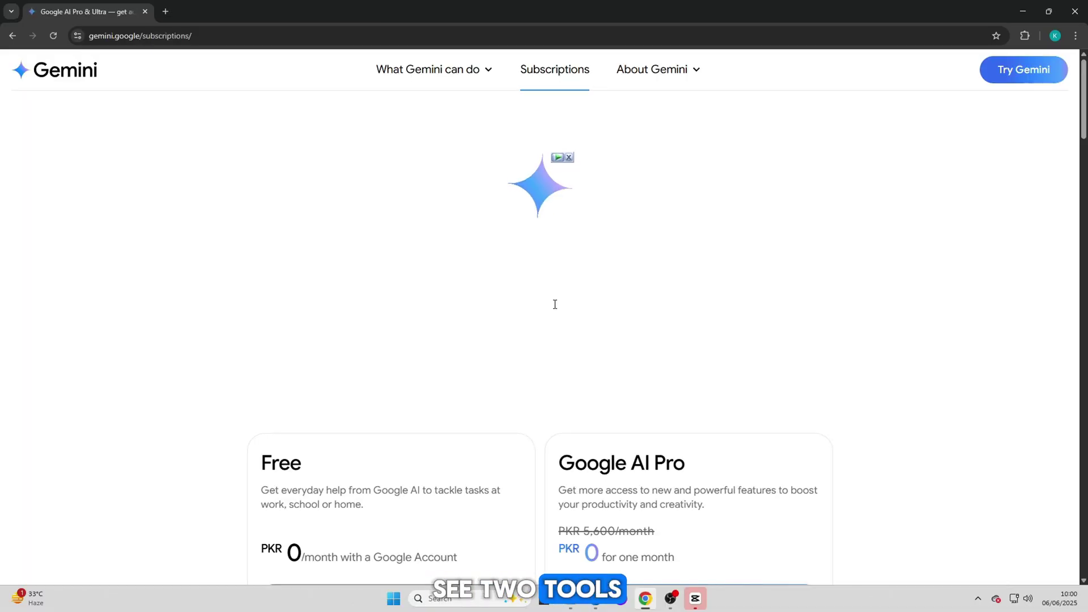
{"action": "scroll", "coordinate": [554, 308], "scroll_direction": "down", "scroll_amount": 2}
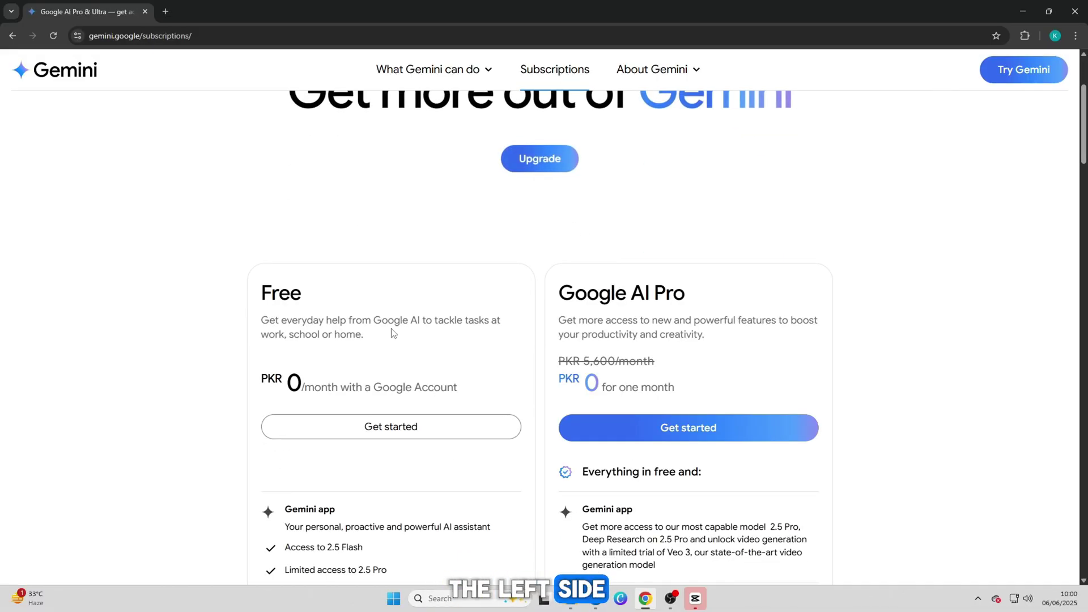
{"action": "scroll", "coordinate": [442, 324], "scroll_direction": "down", "scroll_amount": 1}
{"action": "scroll", "coordinate": [444, 394], "scroll_direction": "down", "scroll_amount": 1}
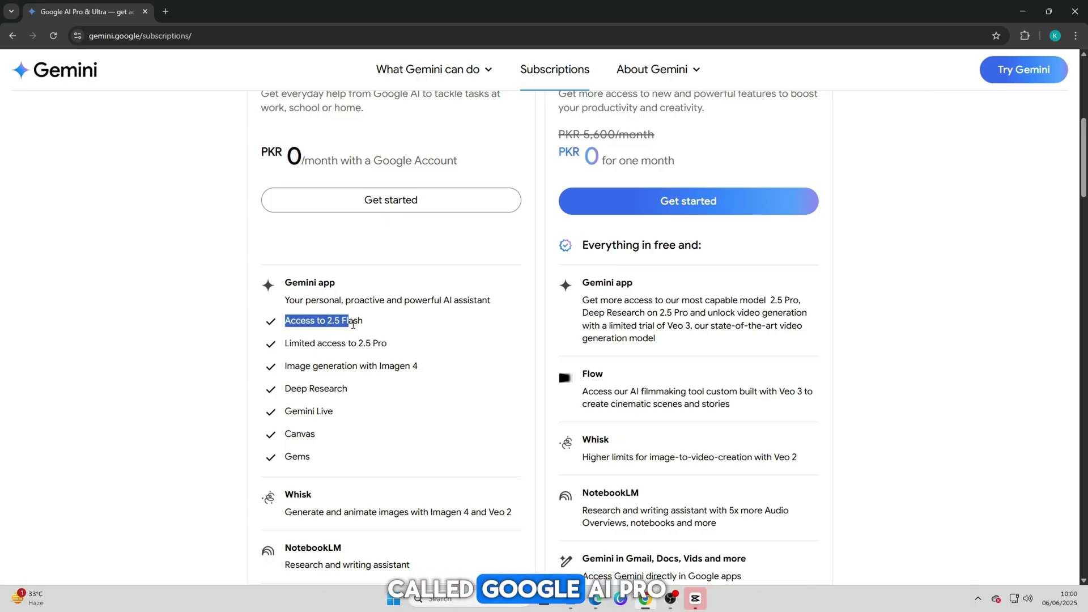
Highlight the Free plan's limited 2.5 Pro access and Imagen 4 features.
{"action": "left_click_drag", "start_coordinate": [301, 344], "coordinate": [395, 350]}
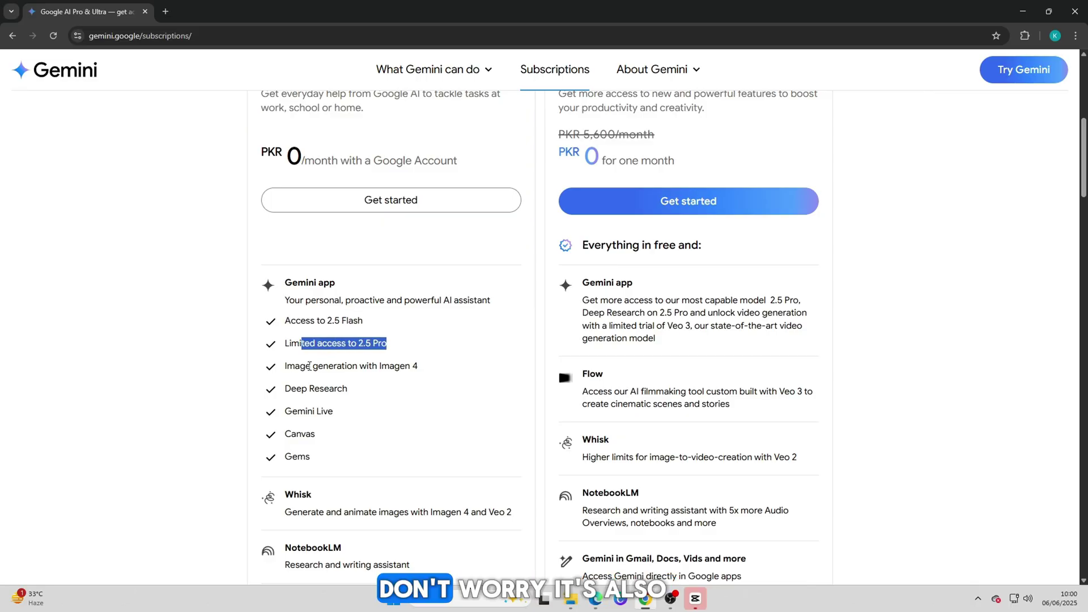
{"action": "left_click_drag", "start_coordinate": [287, 367], "coordinate": [412, 376]}
{"action": "left_click", "coordinate": [331, 413]}
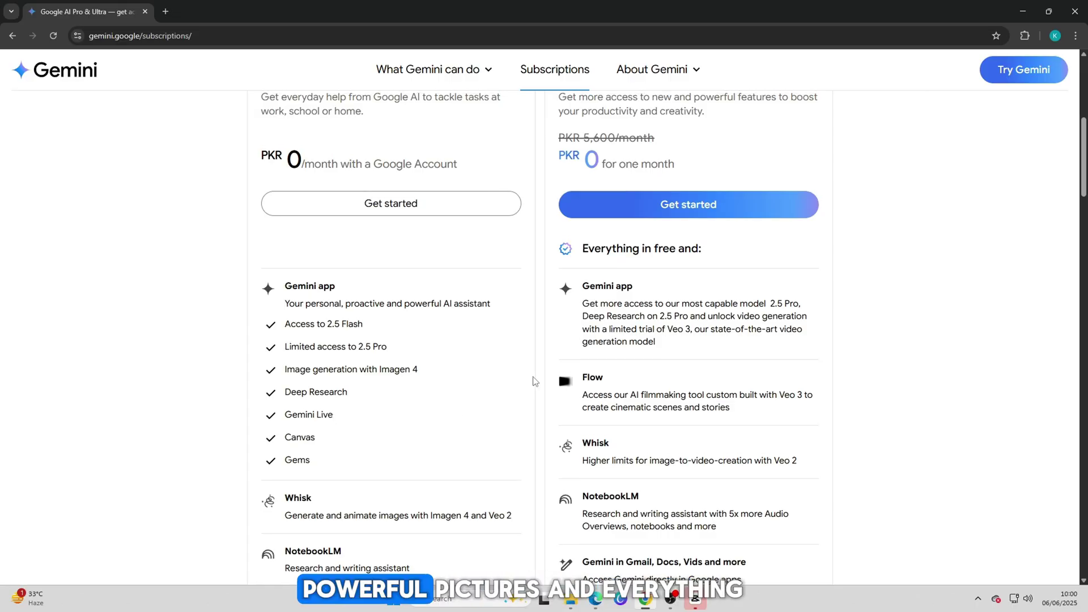
{"action": "scroll", "coordinate": [611, 364], "scroll_direction": "up", "scroll_amount": 1}
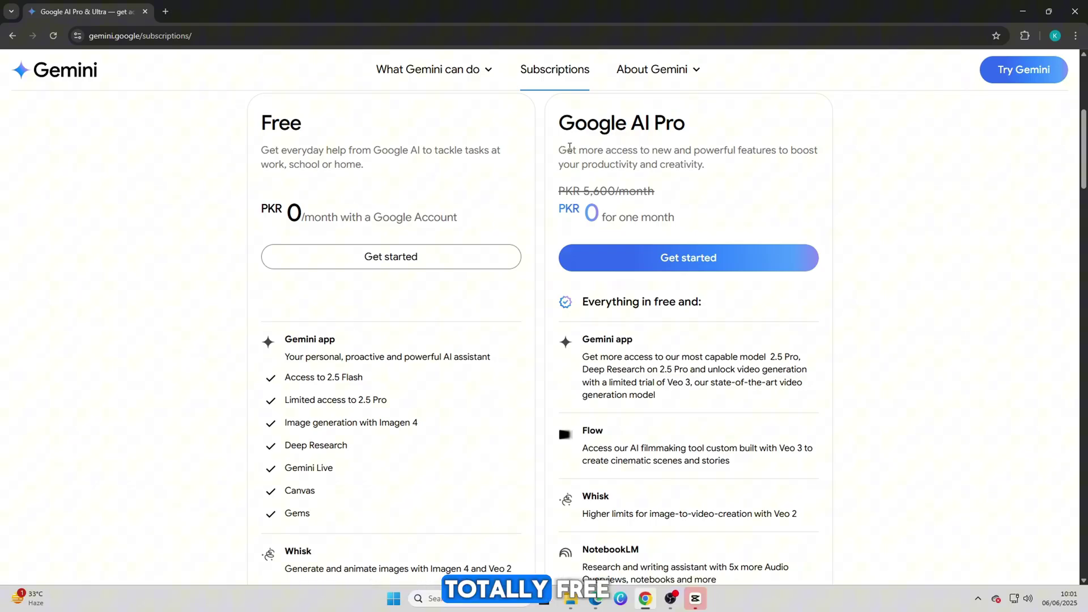
Highlight the Google AI Pro description and its PKR 0 one-month price.
{"action": "left_click_drag", "start_coordinate": [570, 148], "coordinate": [699, 166]}
{"action": "left_click", "coordinate": [600, 190]}
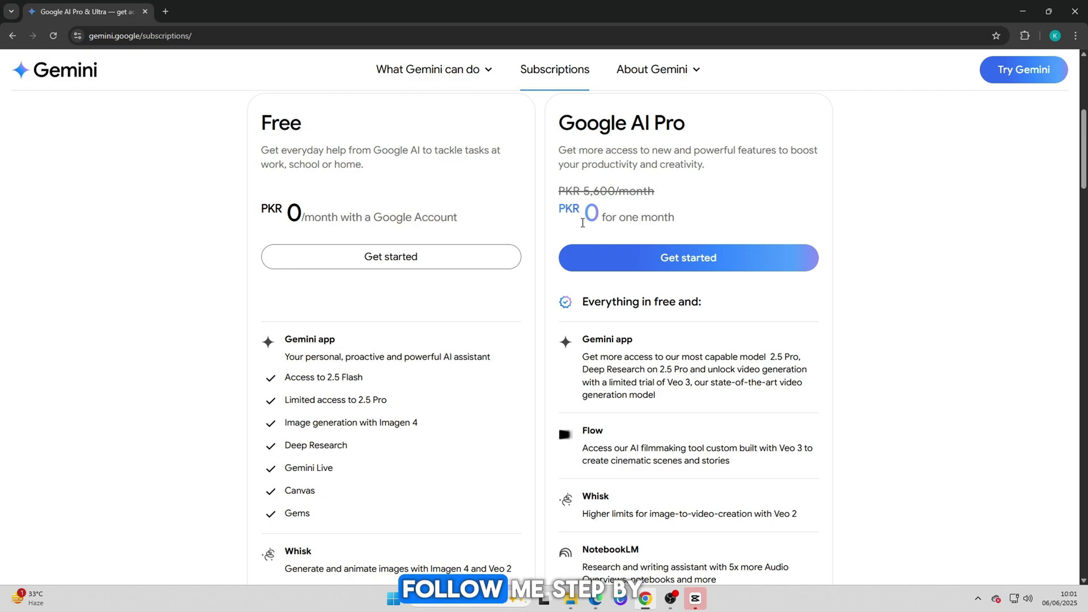
{"action": "left_click_drag", "start_coordinate": [591, 214], "coordinate": [677, 215]}
{"action": "left_click", "coordinate": [892, 156]}
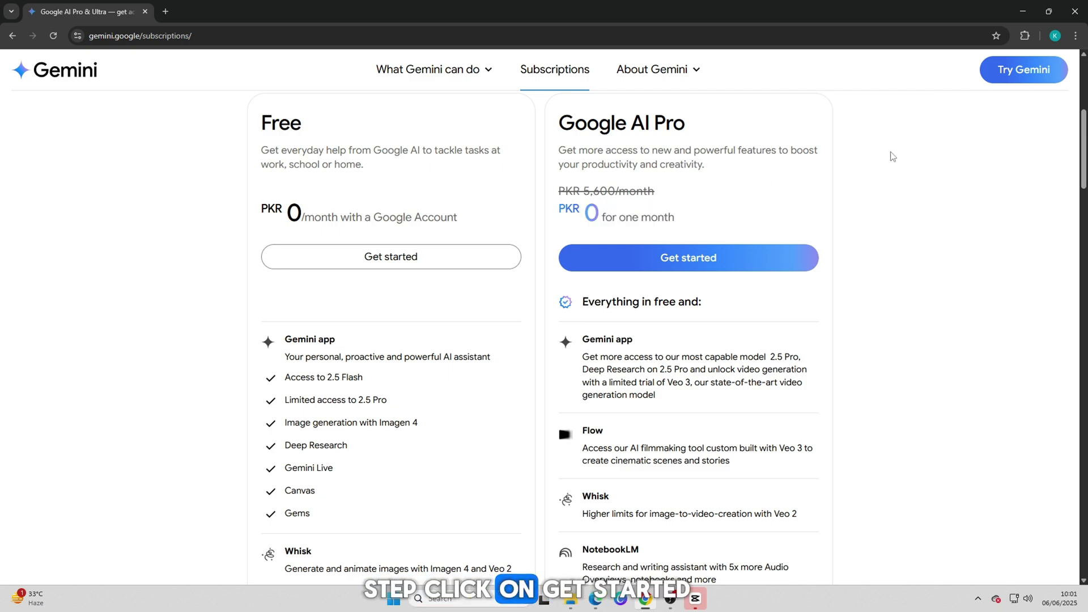
{"action": "scroll", "coordinate": [765, 281], "scroll_direction": "down", "scroll_amount": 1}
{"action": "scroll", "coordinate": [705, 294], "scroll_direction": "down", "scroll_amount": 1}
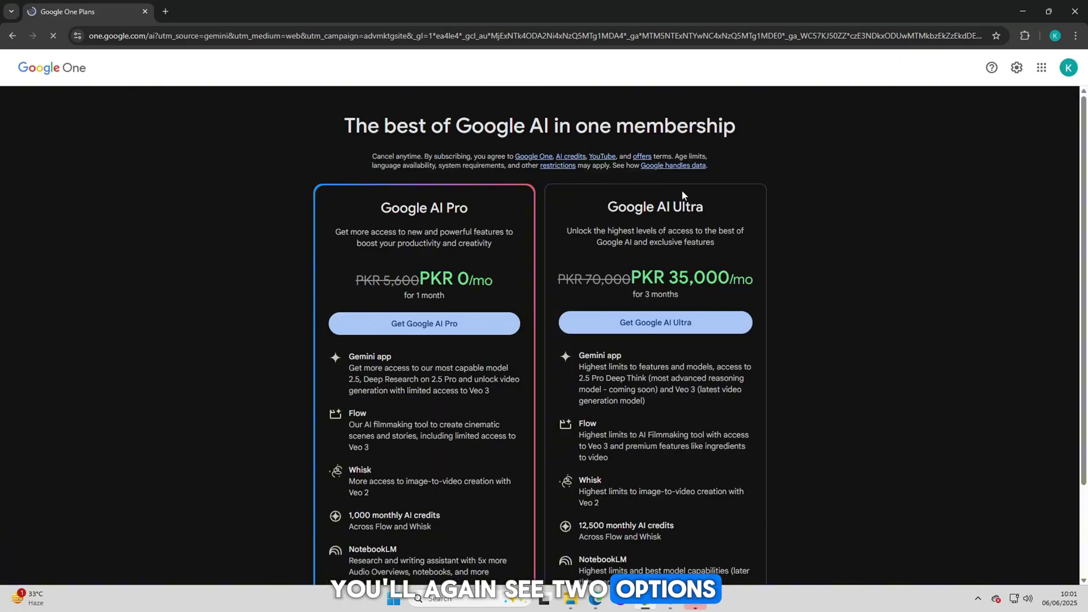
{"action": "scroll", "coordinate": [683, 195], "scroll_direction": "down", "scroll_amount": 1}
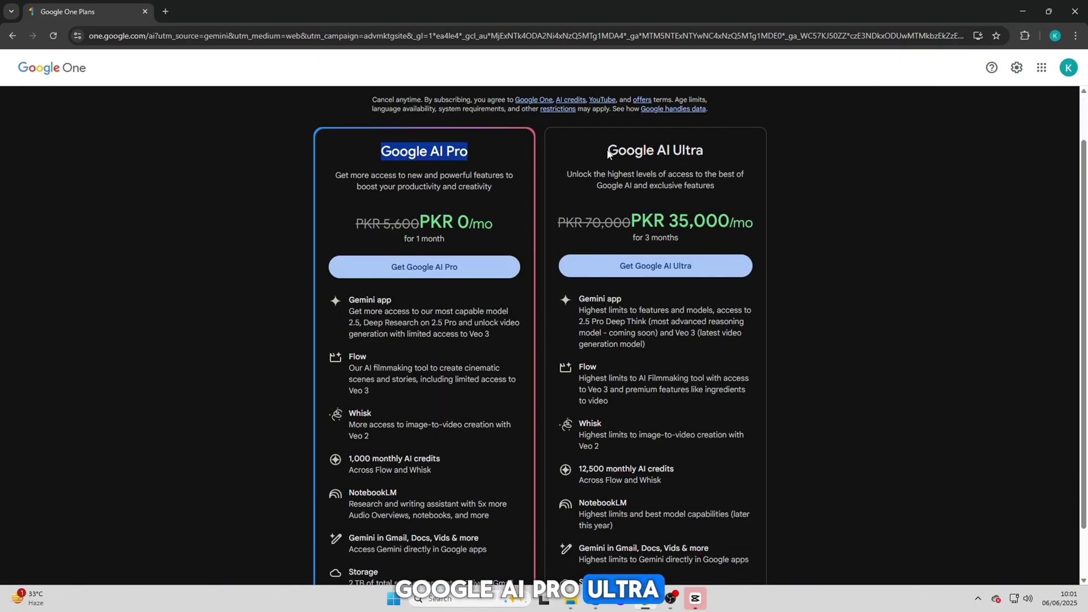
{"action": "scroll", "coordinate": [469, 337], "scroll_direction": "down", "scroll_amount": 1}
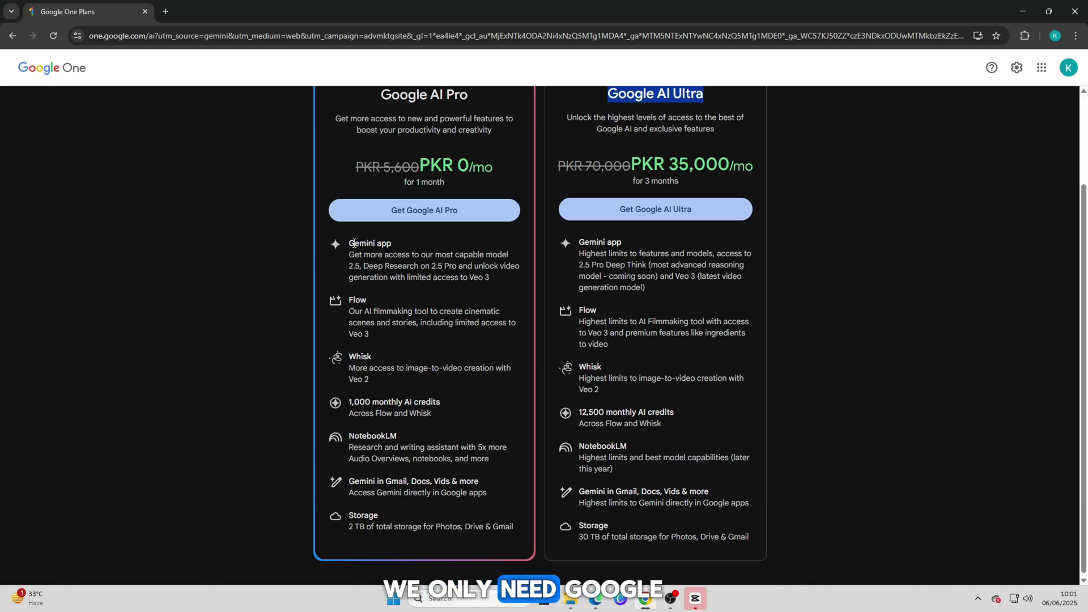
Compare Pro and Ultra features, then pick Google AI Pro and accept the terms.
{"action": "left_click_drag", "start_coordinate": [351, 243], "coordinate": [416, 306]}
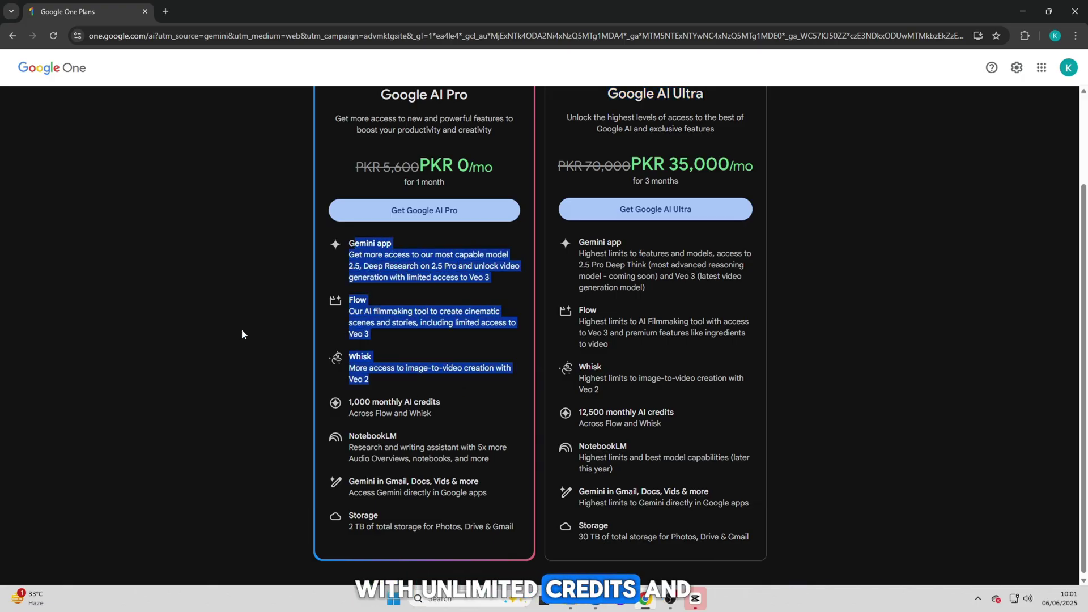
{"action": "left_click", "coordinate": [356, 352]}
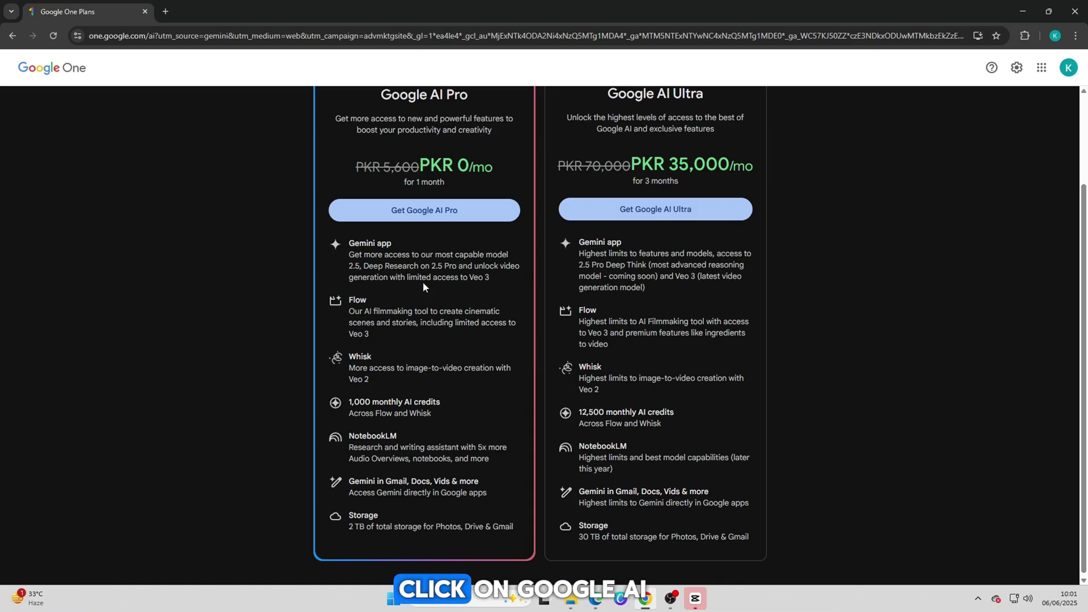
{"action": "scroll", "coordinate": [426, 285], "scroll_direction": "up", "scroll_amount": 1}
{"action": "scroll", "coordinate": [432, 285], "scroll_direction": "up", "scroll_amount": 1}
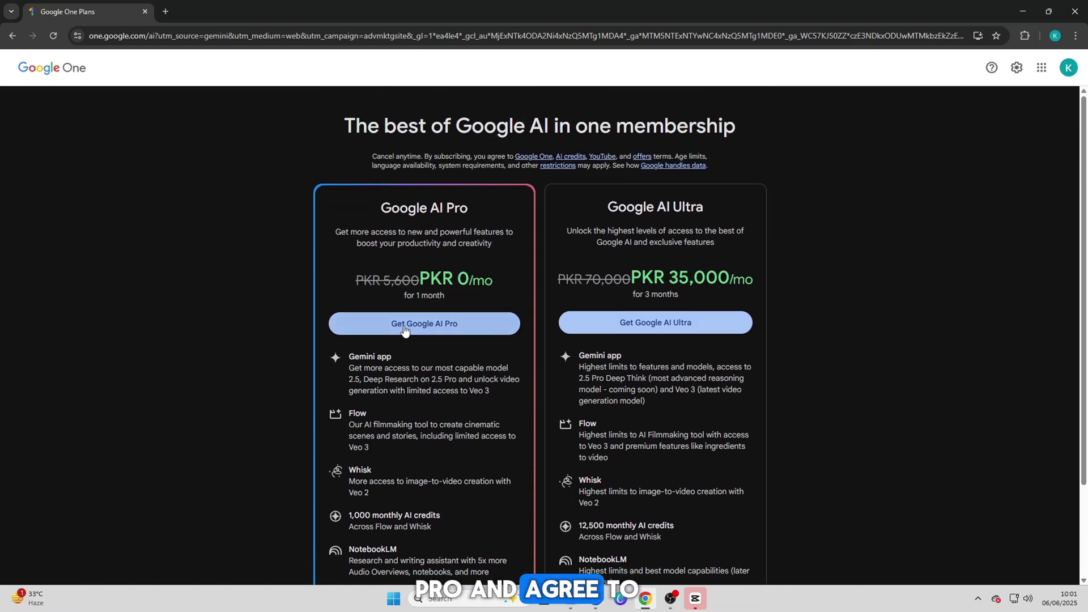
{"action": "left_click_drag", "start_coordinate": [585, 374], "coordinate": [680, 496]}
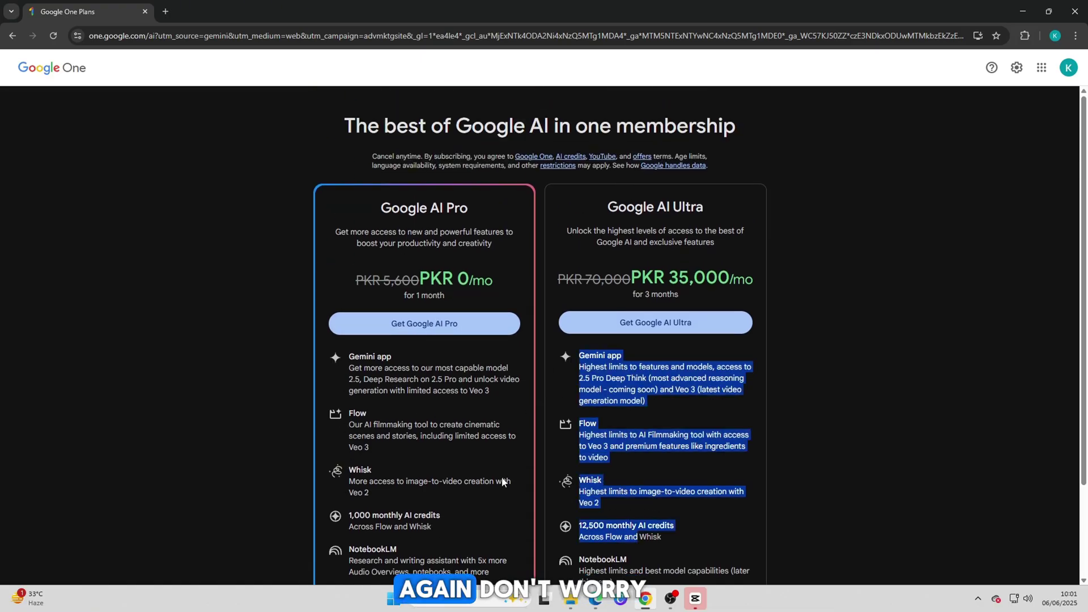
{"action": "left_click", "coordinate": [400, 325]}
{"action": "left_click", "coordinate": [662, 355]}
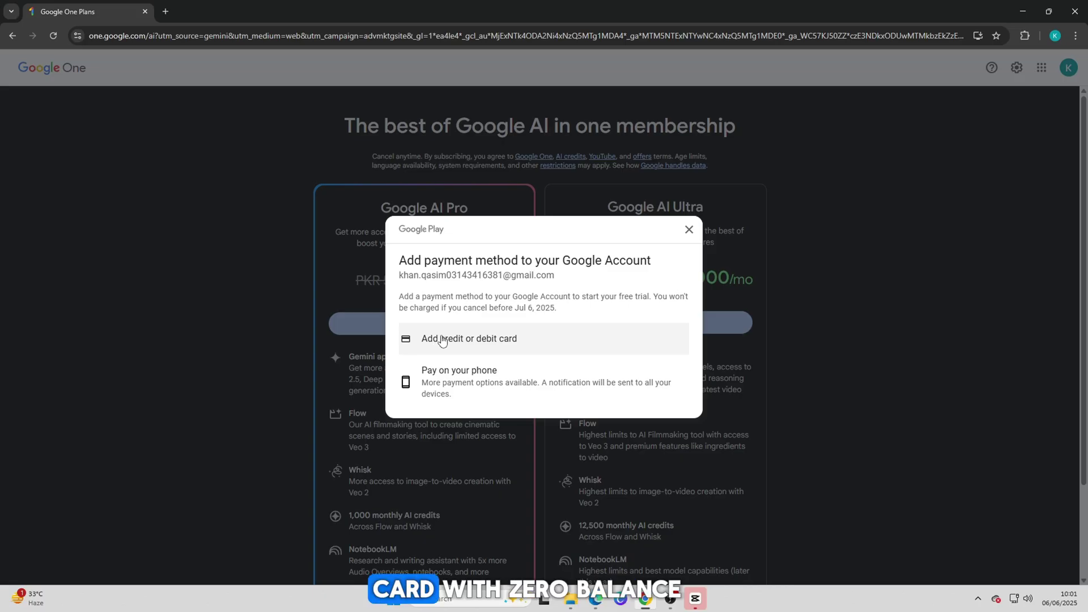
Add a card for the free trial and dismiss the Subscribed confirmation.
{"action": "left_click", "coordinate": [441, 340]}
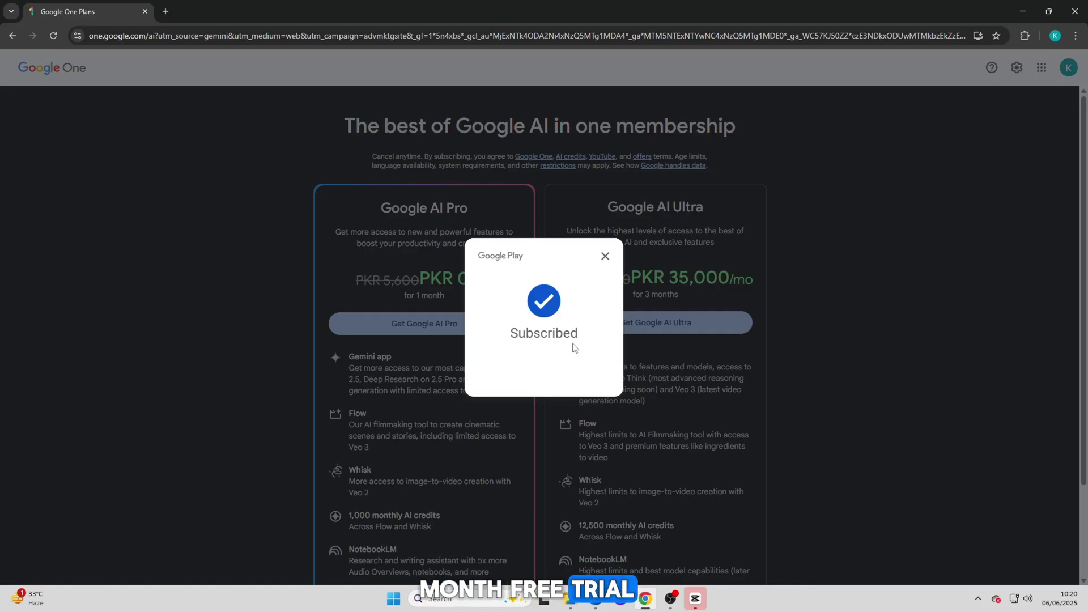
{"action": "left_click", "coordinate": [605, 256]}
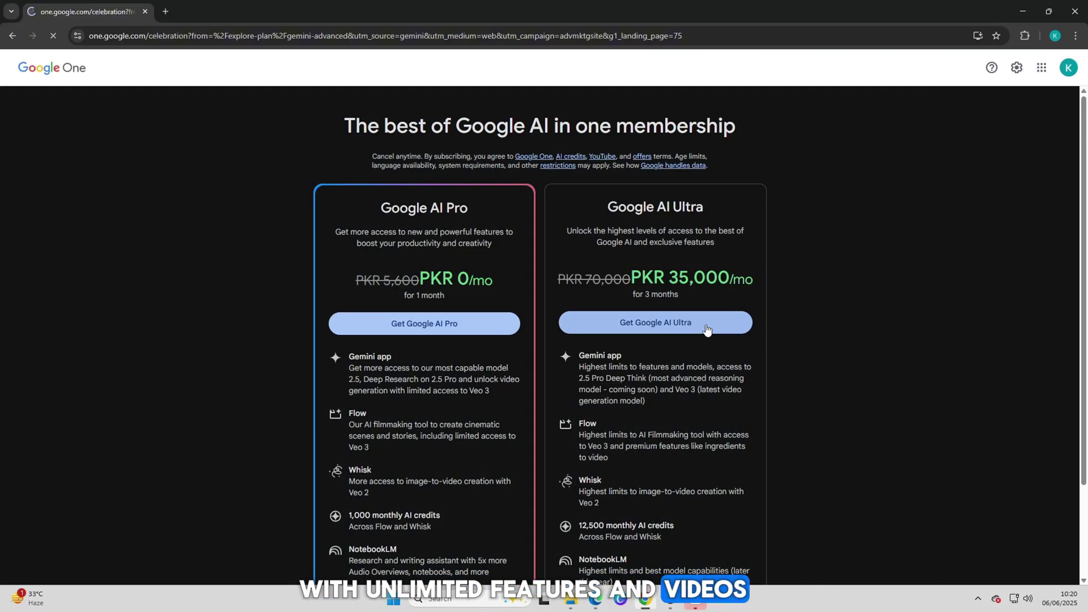
Enter the Gemini app, dismiss the welcome message, and check the model list.
{"action": "left_click", "coordinate": [569, 554]}
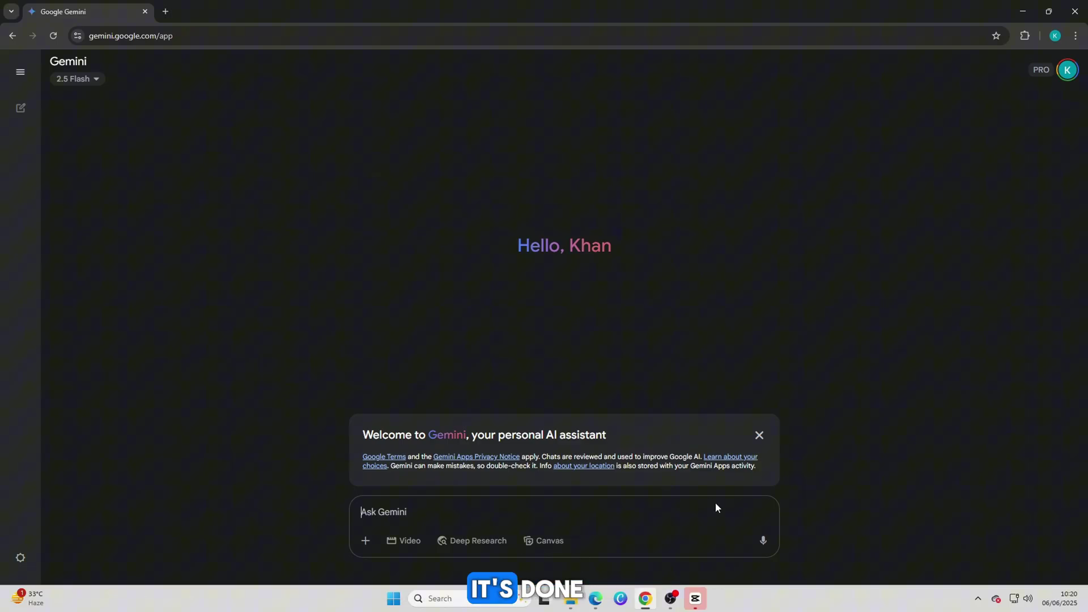
{"action": "left_click", "coordinate": [759, 437]}
{"action": "left_click", "coordinate": [86, 79]}
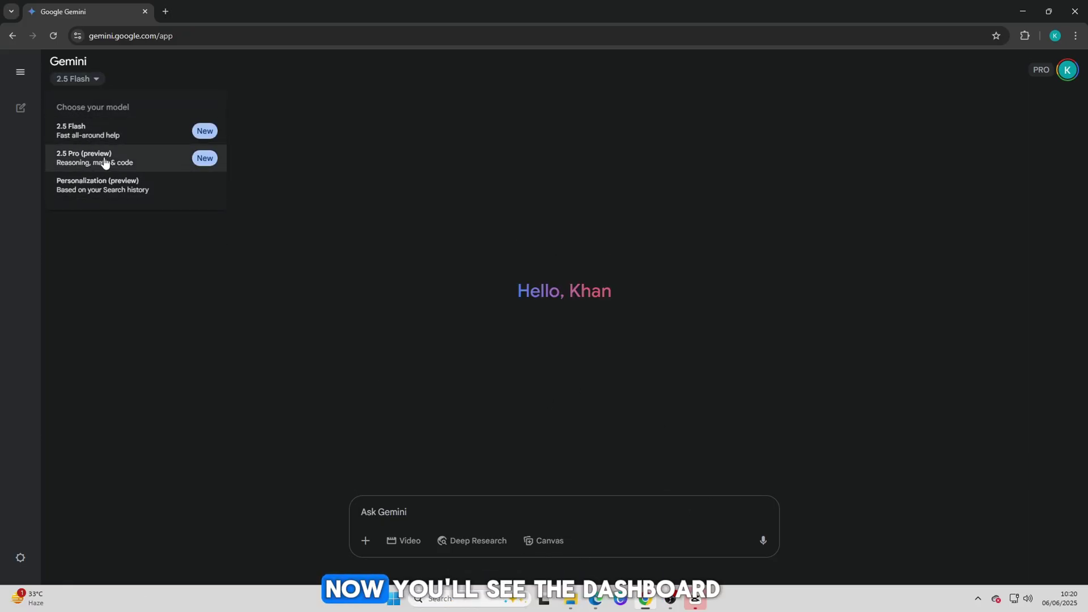
{"action": "left_click", "coordinate": [585, 381]}
Paste the rainy-night chubby pug prompt in Video mode and send it.
{"action": "left_click", "coordinate": [404, 541]}
{"action": "right_click", "coordinate": [404, 513]}
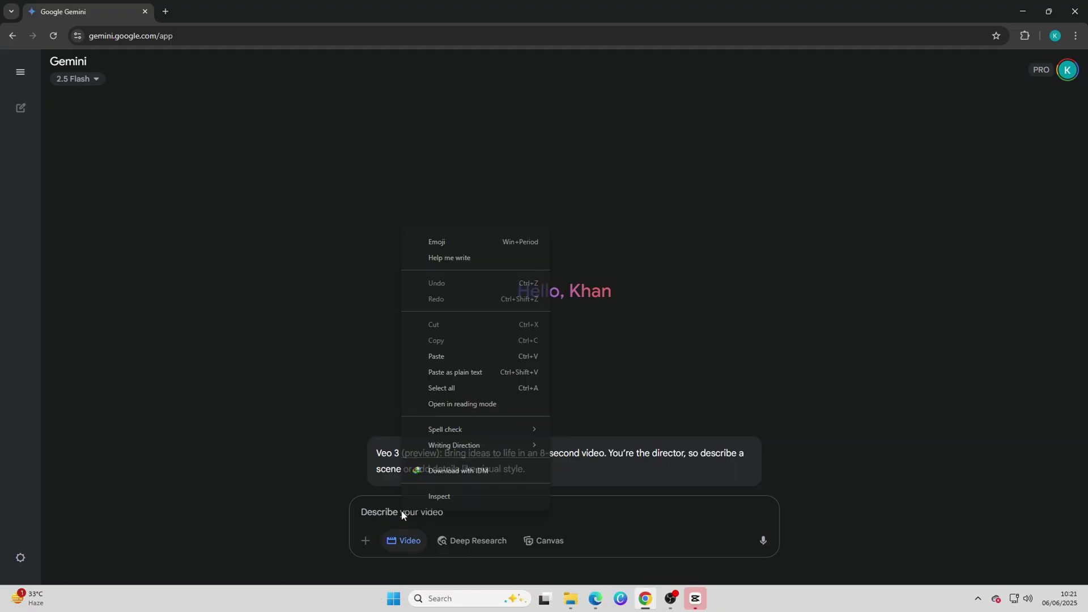
{"action": "left_click", "coordinate": [449, 357]}
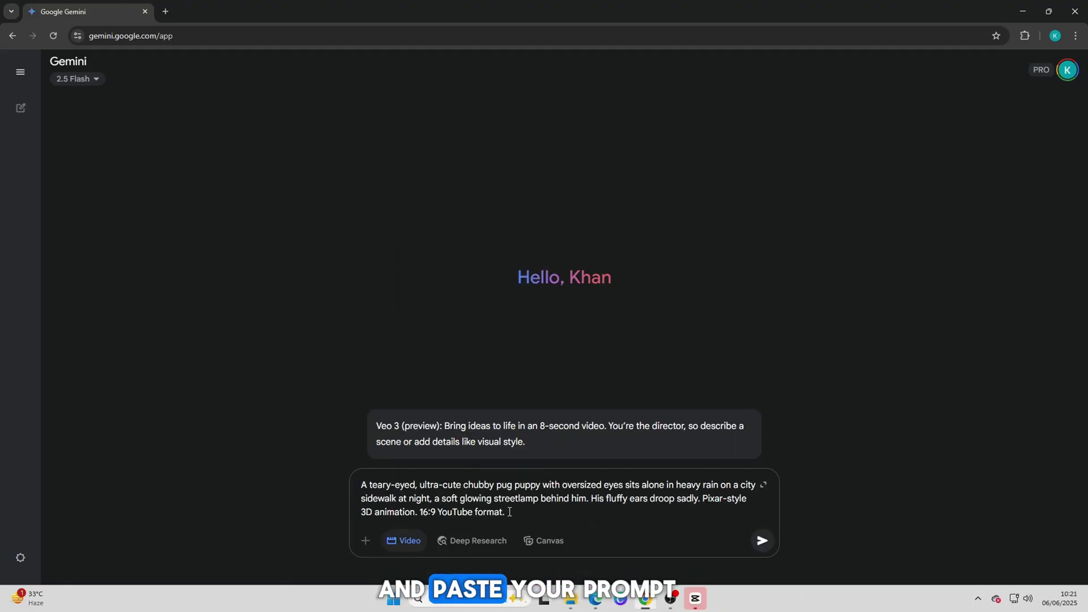
{"action": "key", "text": "ctrl+shift+Left"}
{"action": "key", "text": "ctrl+shift+Left"}
{"action": "key", "text": "ctrl+shift+Left"}
{"action": "left_click", "coordinate": [762, 540]}
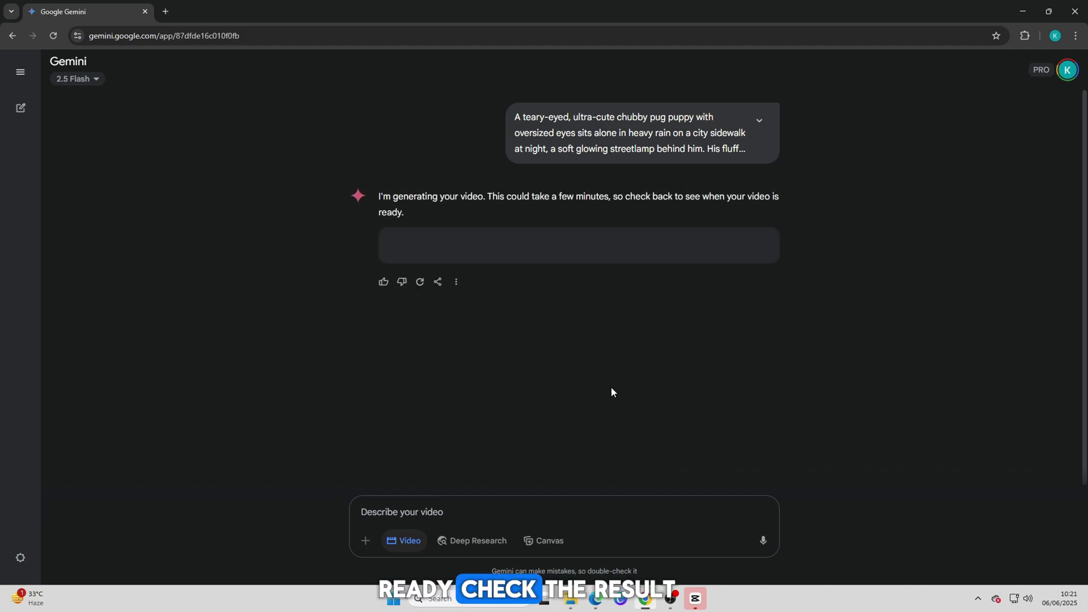
Preview the rainy pug video and download it as Google Gemini.mp4 to the Desktop.
{"action": "left_click", "coordinate": [580, 329]}
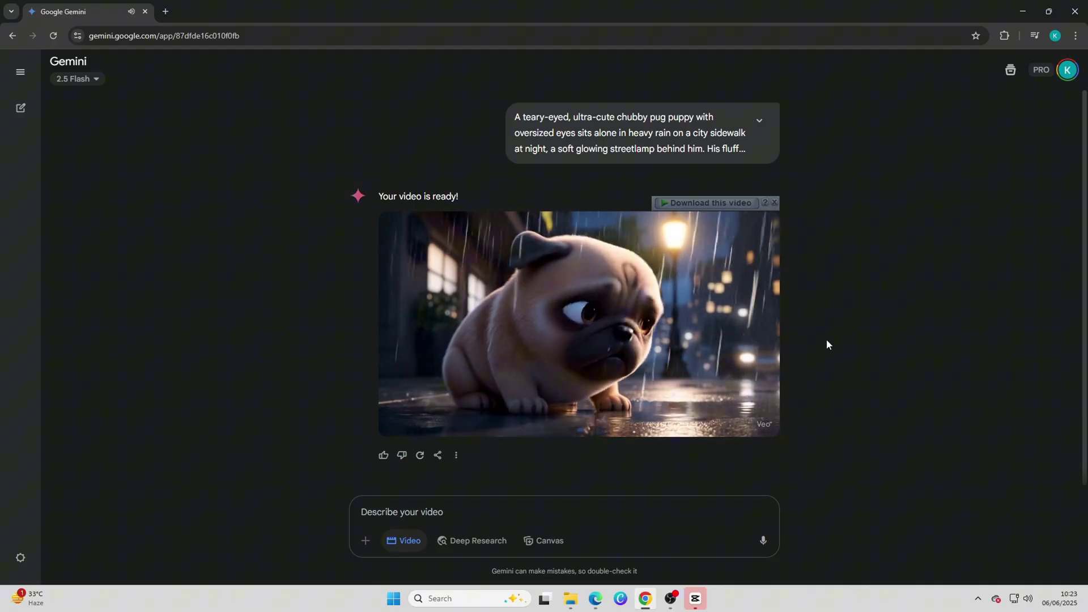
{"action": "left_click", "coordinate": [709, 202]}
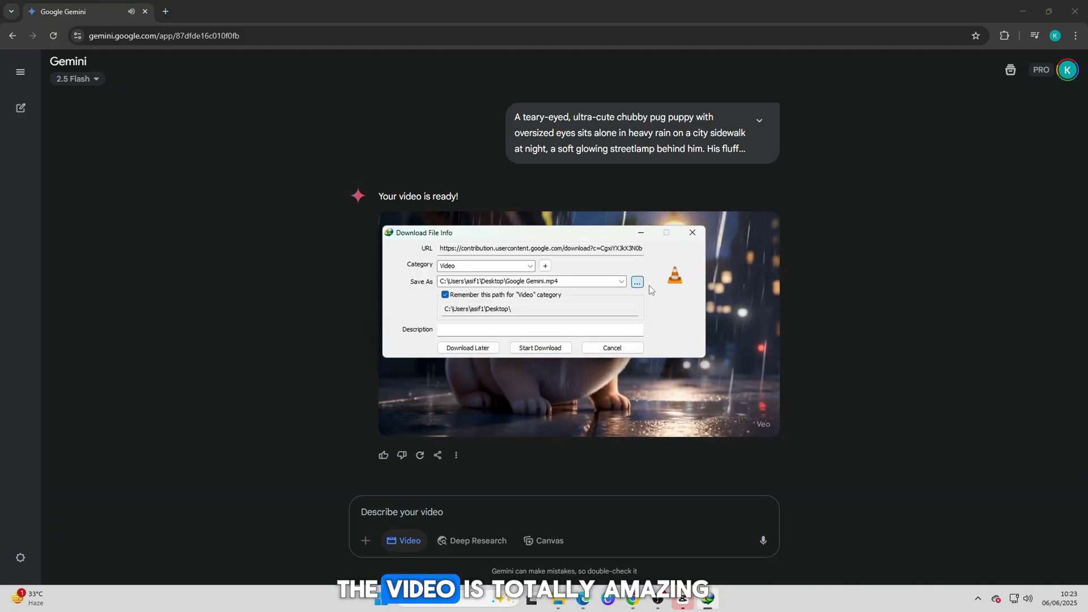
{"action": "left_click", "coordinate": [636, 282]}
{"action": "left_click", "coordinate": [440, 399]}
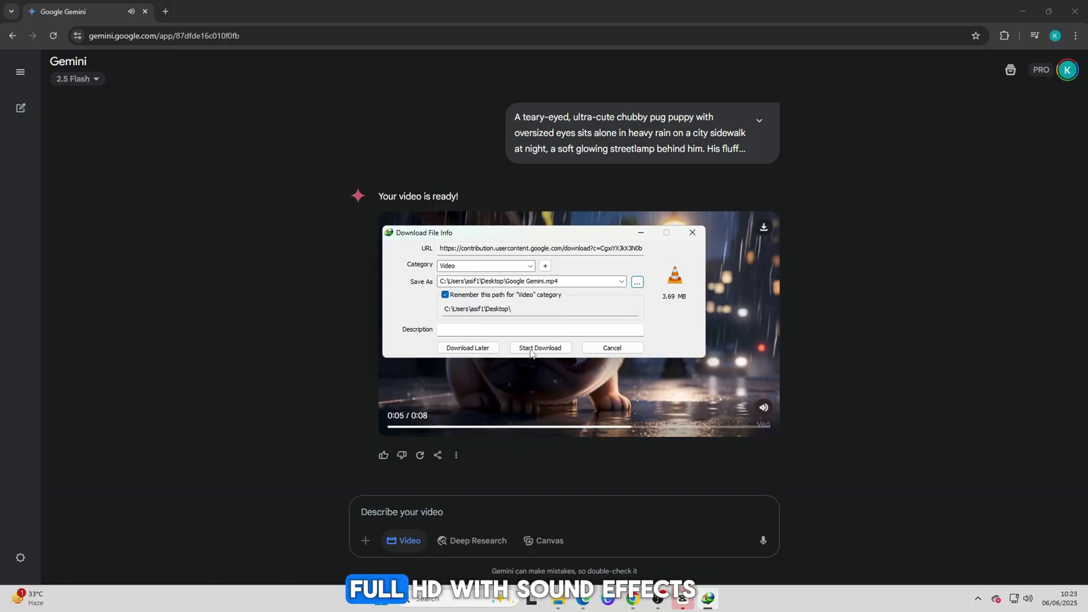
{"action": "left_click", "coordinate": [540, 347]}
{"action": "left_click", "coordinate": [638, 333]}
Pause the video preview and bring the ChatGPT prompt list back up.
{"action": "left_click", "coordinate": [589, 340]}
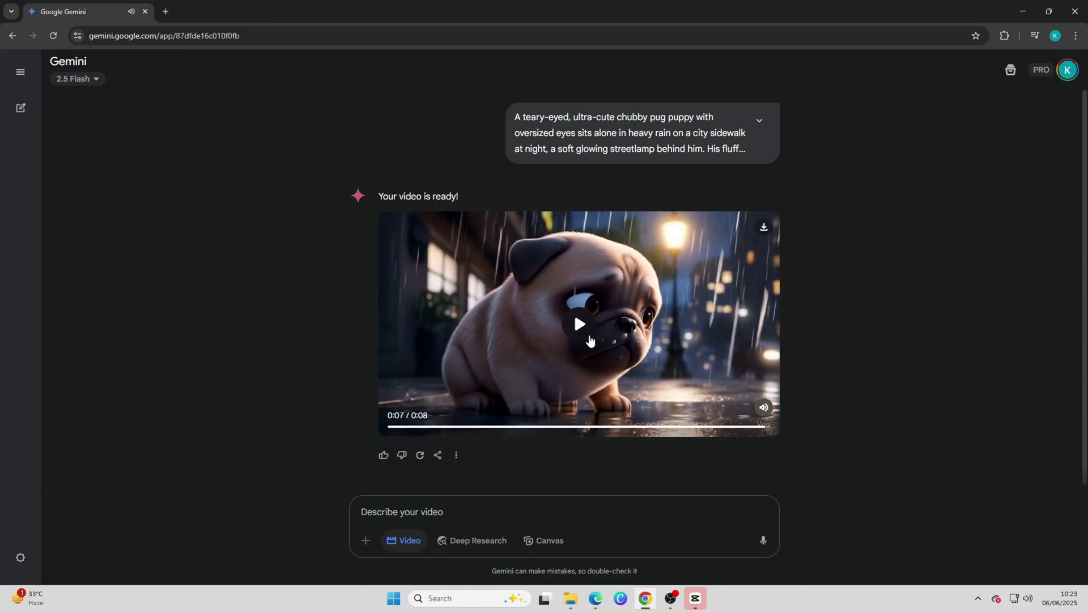
{"action": "left_click", "coordinate": [595, 599]}
{"action": "left_click", "coordinate": [667, 512]}
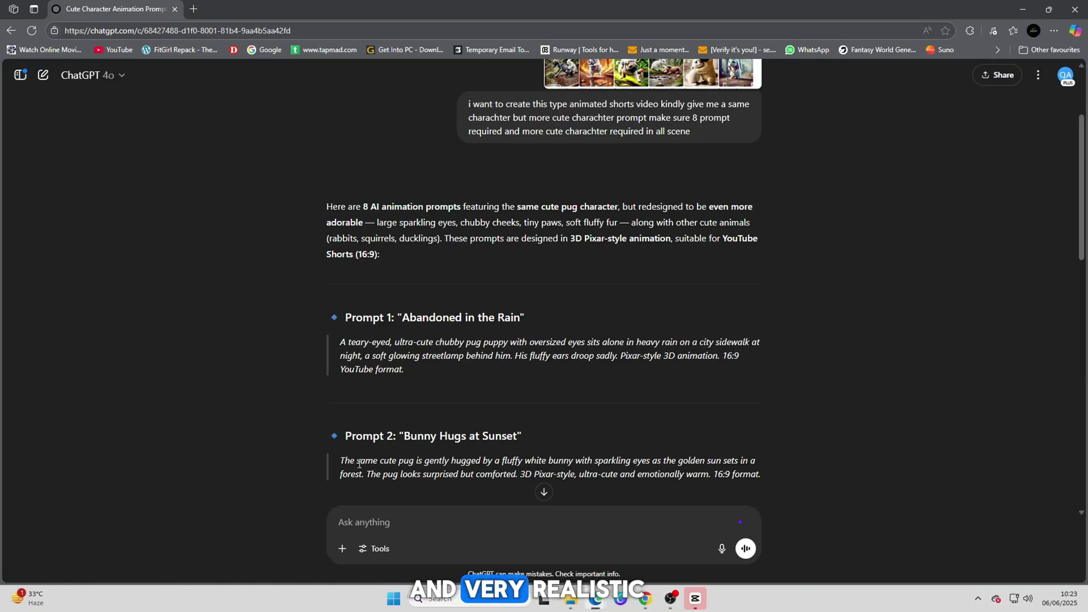
{"action": "left_click_drag", "start_coordinate": [359, 463], "coordinate": [773, 482]}
{"action": "key", "text": "ctrl+c"}
{"action": "scroll", "coordinate": [537, 351], "scroll_direction": "down", "scroll_amount": 2}
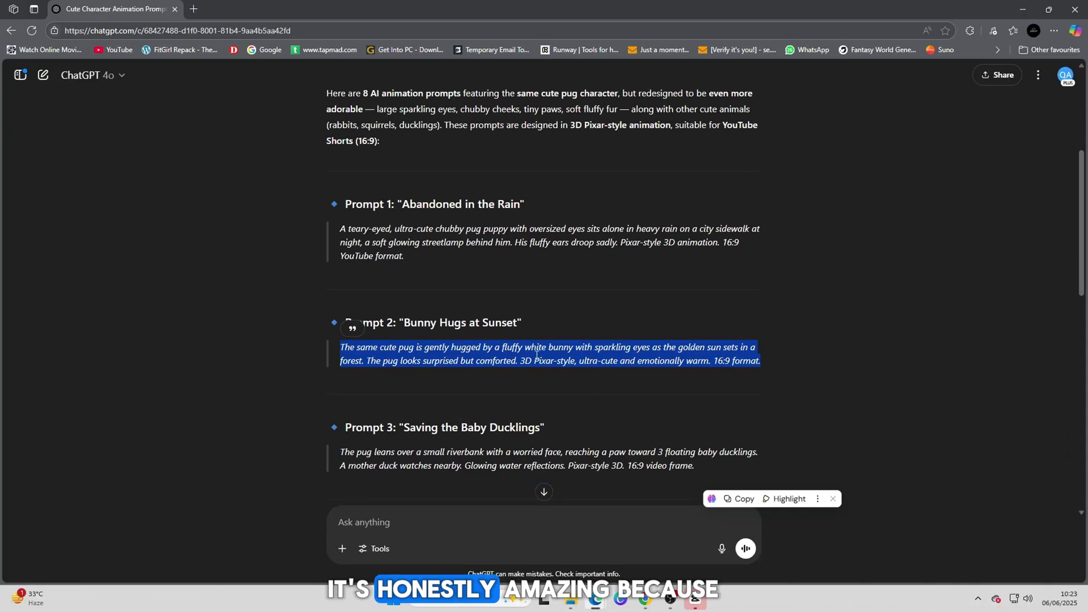
Send the bunny hug prompt in Gemini, then play the pug-and-bunny and rainy pug videos.
{"action": "key", "text": "alt+Tab"}
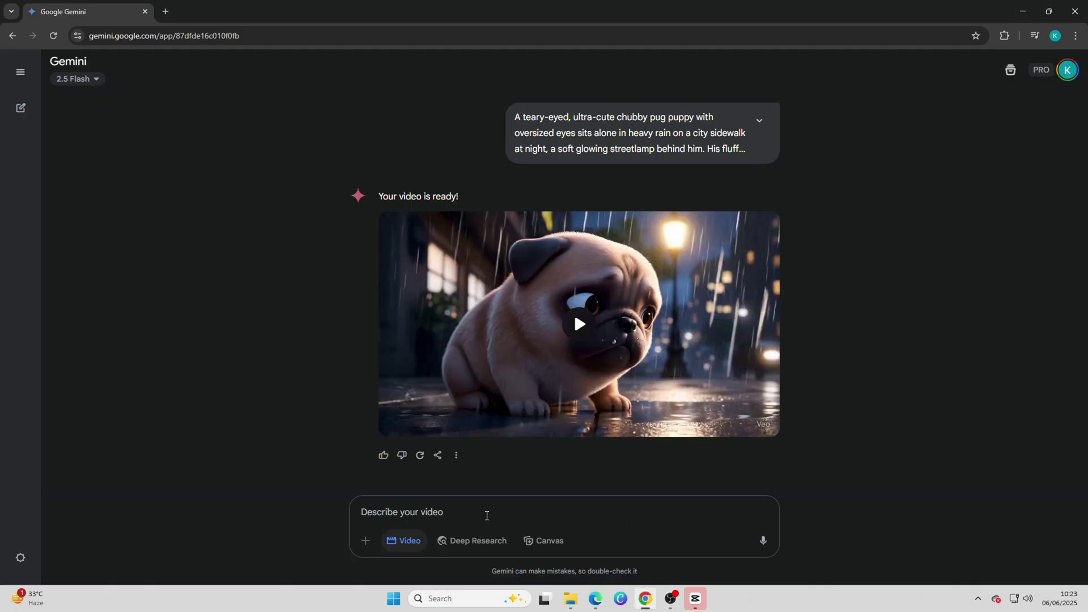
{"action": "key", "text": "ctrl+v"}
{"action": "key", "text": "Return"}
{"action": "left_click", "coordinate": [632, 343]}
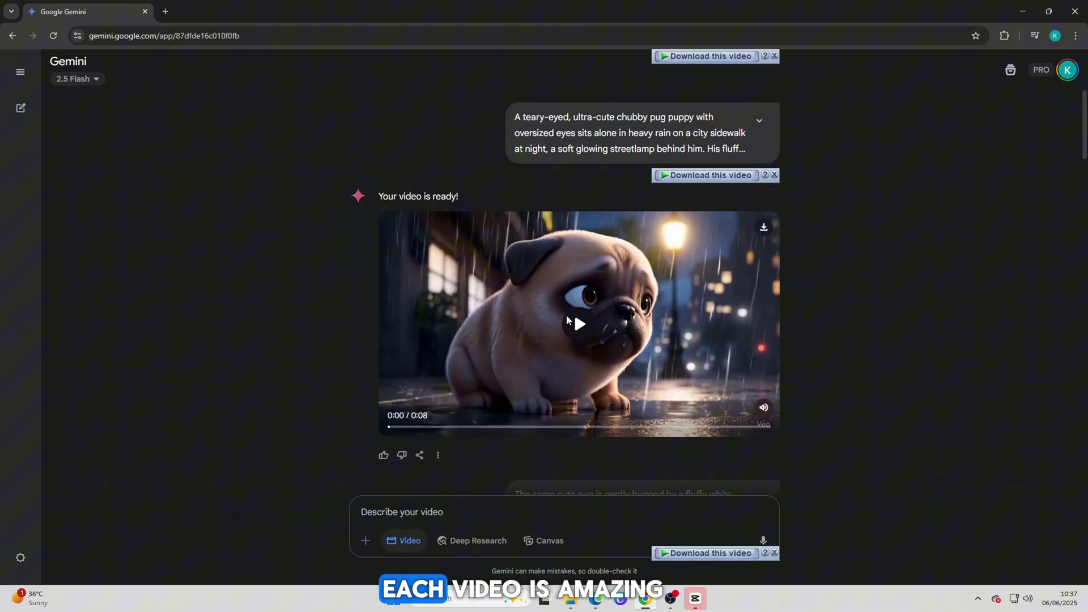
{"action": "left_click", "coordinate": [569, 320]}
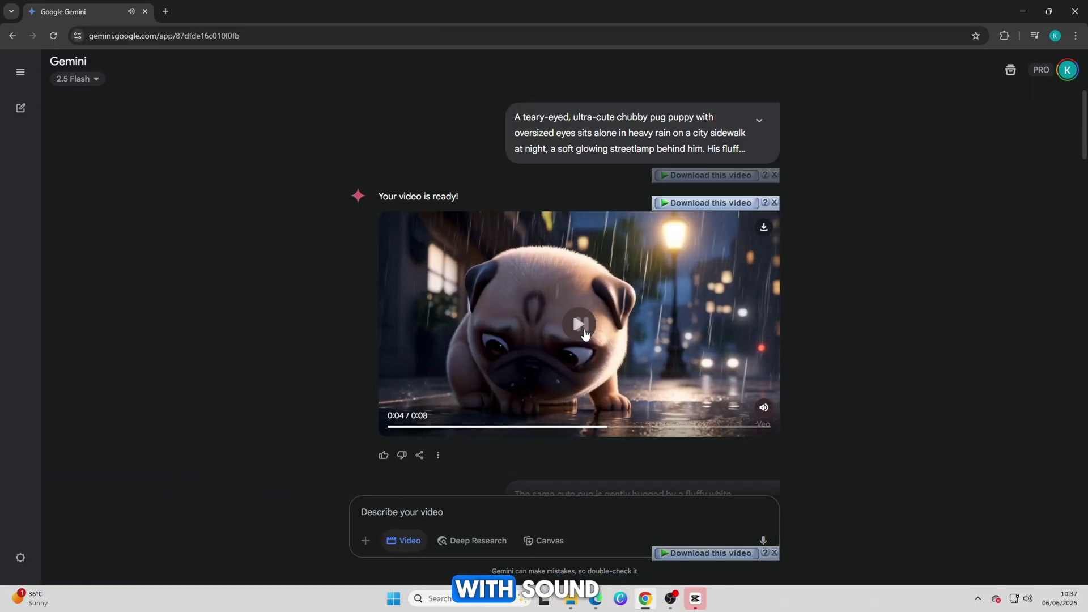
{"action": "scroll", "coordinate": [791, 341], "scroll_direction": "down", "scroll_amount": 3}
{"action": "scroll", "coordinate": [841, 320], "scroll_direction": "down", "scroll_amount": 1}
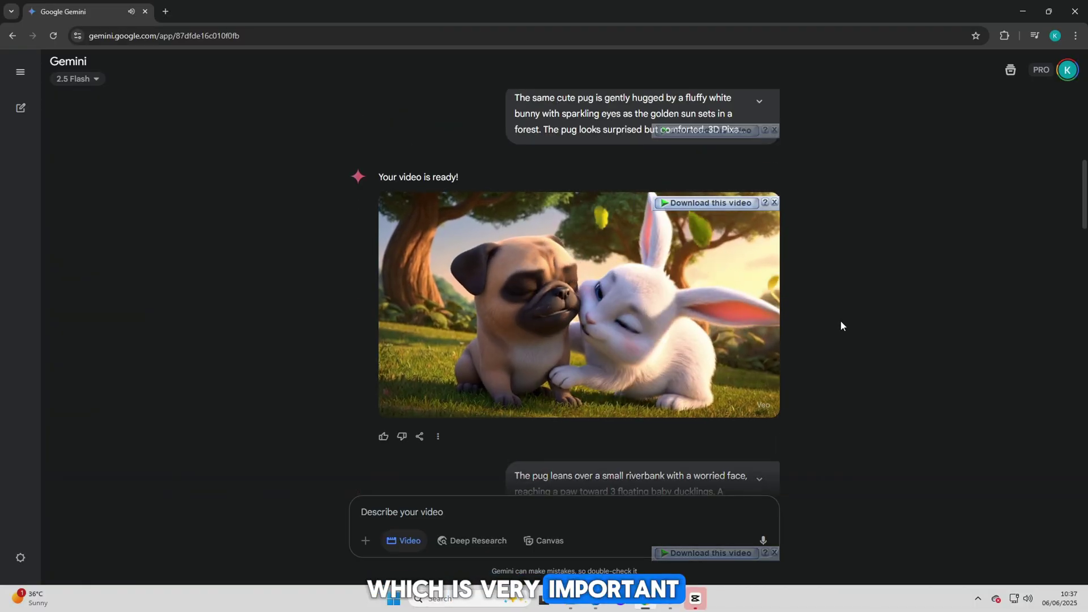
{"action": "scroll", "coordinate": [595, 323], "scroll_direction": "down", "scroll_amount": 4}
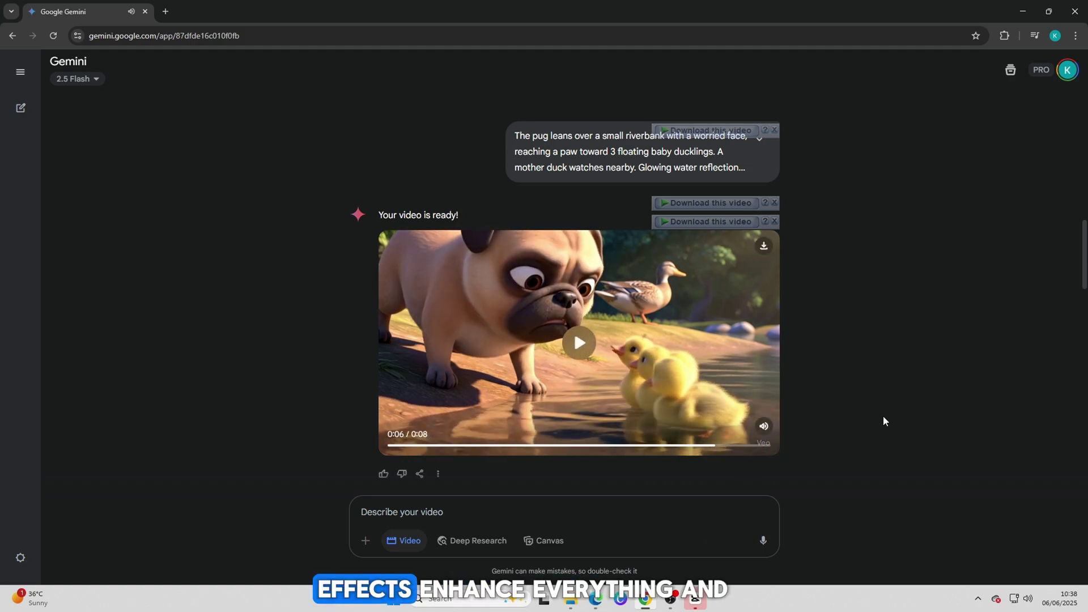
{"action": "scroll", "coordinate": [850, 391], "scroll_direction": "up", "scroll_amount": 8}
{"action": "scroll", "coordinate": [815, 370], "scroll_direction": "down", "scroll_amount": 1}
{"action": "scroll", "coordinate": [828, 374], "scroll_direction": "up", "scroll_amount": 1}
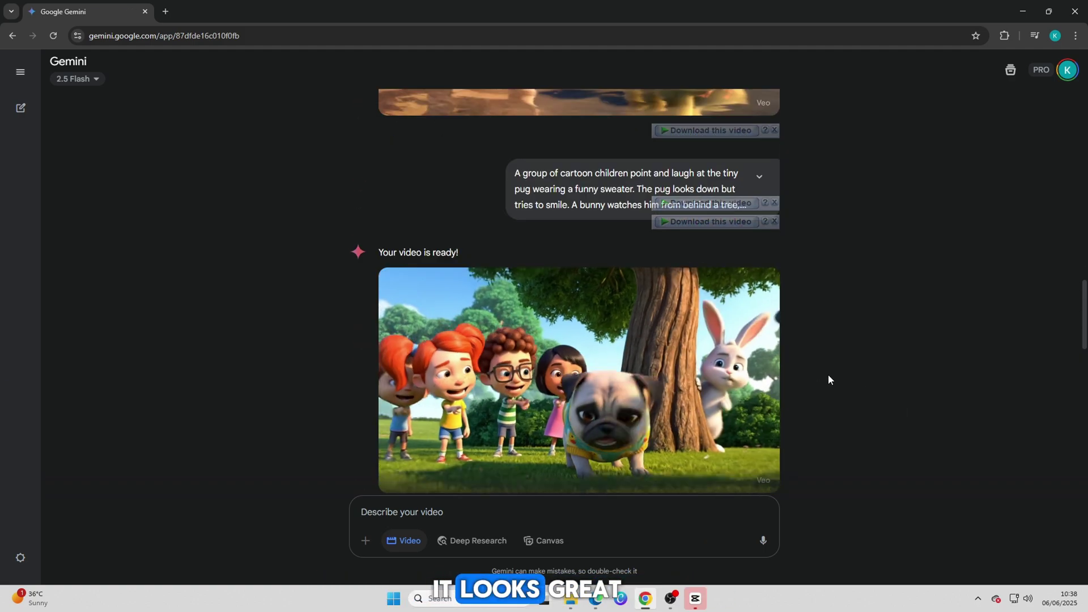
{"action": "scroll", "coordinate": [829, 380], "scroll_direction": "down", "scroll_amount": 5}
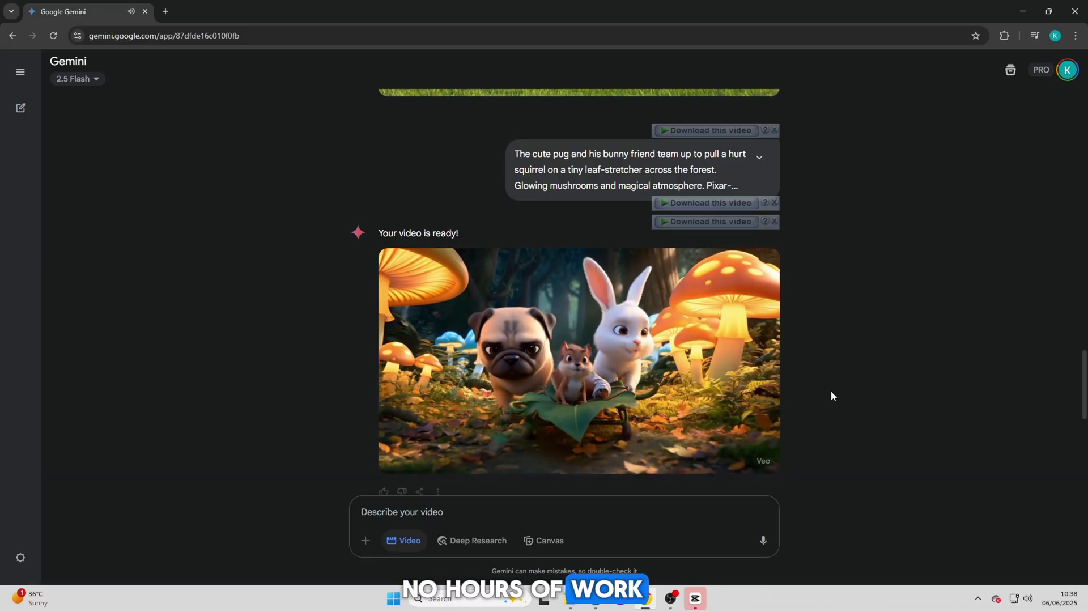
{"action": "scroll", "coordinate": [830, 396], "scroll_direction": "down", "scroll_amount": 5}
{"action": "scroll", "coordinate": [664, 340], "scroll_direction": "up", "scroll_amount": 3}
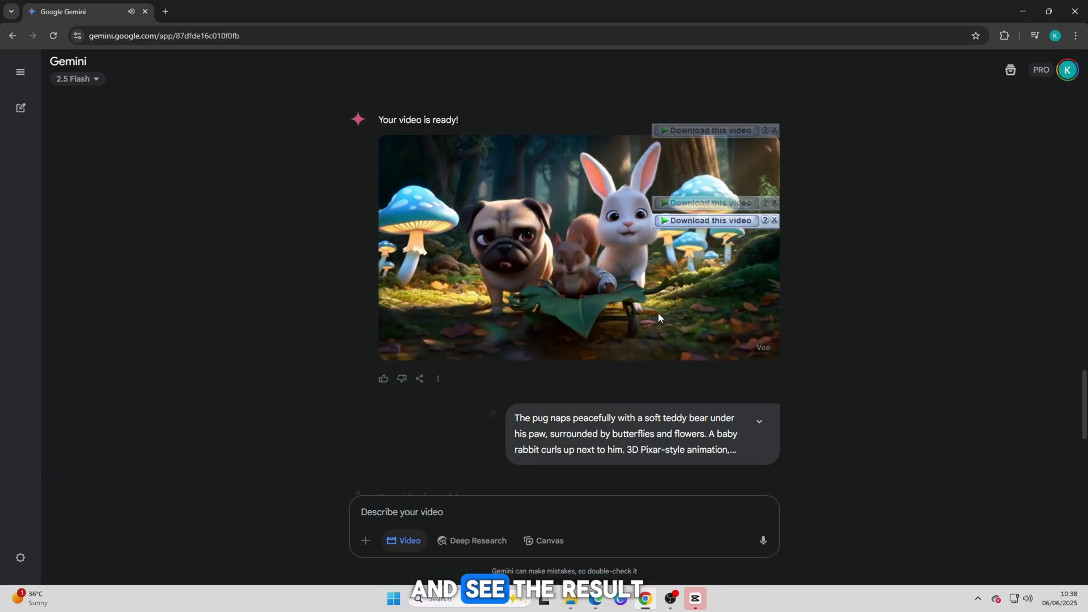
{"action": "scroll", "coordinate": [820, 347], "scroll_direction": "down", "scroll_amount": 4}
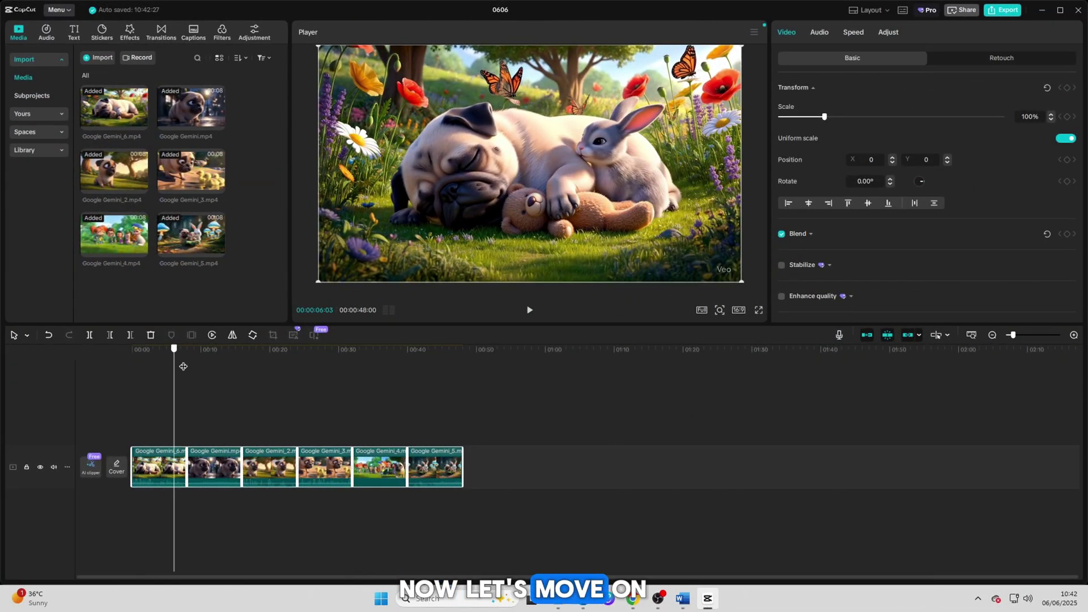
Preview the sequence and move the rainy-street pug clip (Google Gemini.mp4) to the start.
{"action": "left_click_drag", "start_coordinate": [183, 366], "coordinate": [457, 420]}
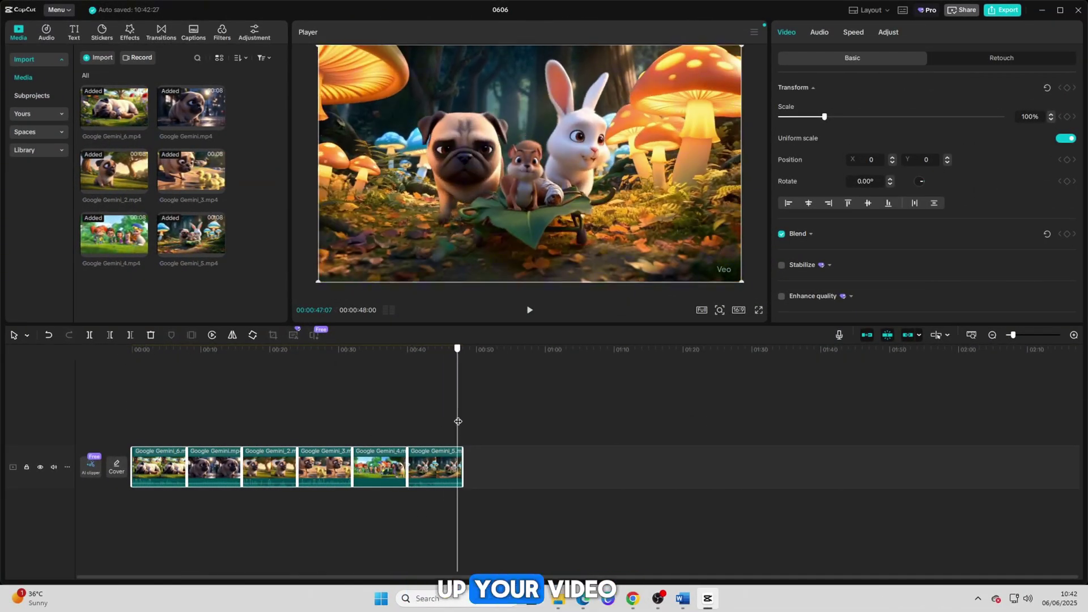
{"action": "left_click_drag", "start_coordinate": [458, 421], "coordinate": [114, 434]}
{"action": "left_click", "coordinate": [205, 463]}
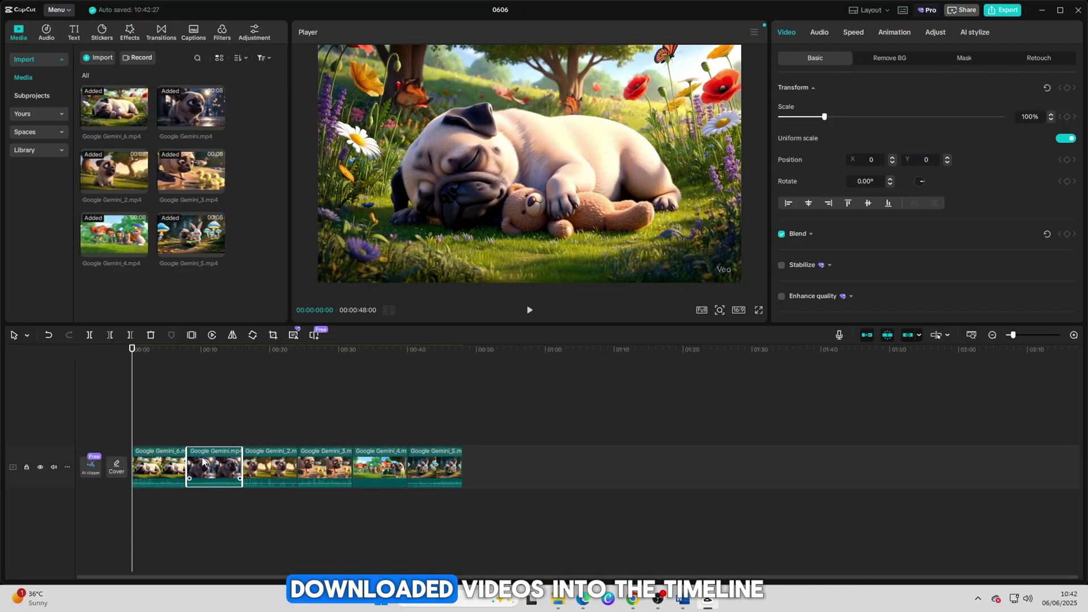
{"action": "left_click_drag", "start_coordinate": [211, 468], "coordinate": [157, 467]}
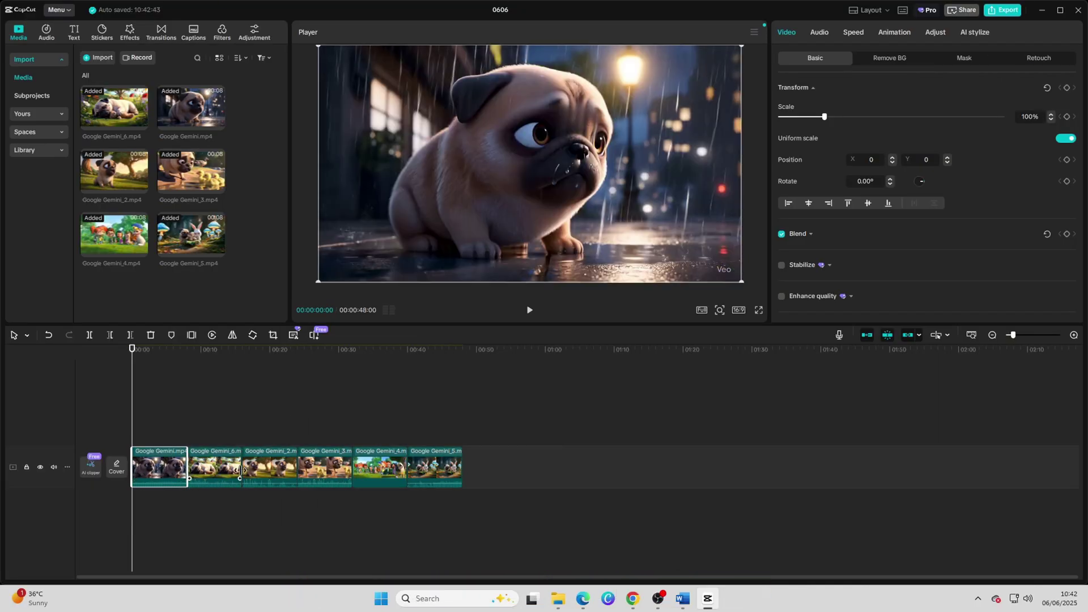
Move the Google Gemini_5 clip to third place, then box-select all six clips.
{"action": "left_click", "coordinate": [379, 470]}
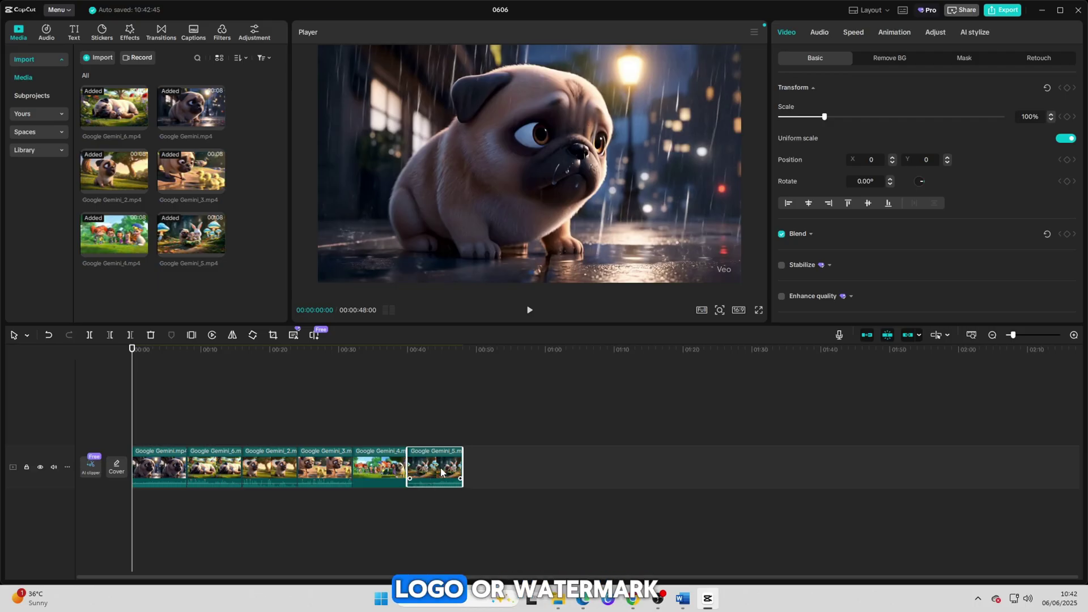
{"action": "left_click_drag", "start_coordinate": [442, 473], "coordinate": [294, 482]}
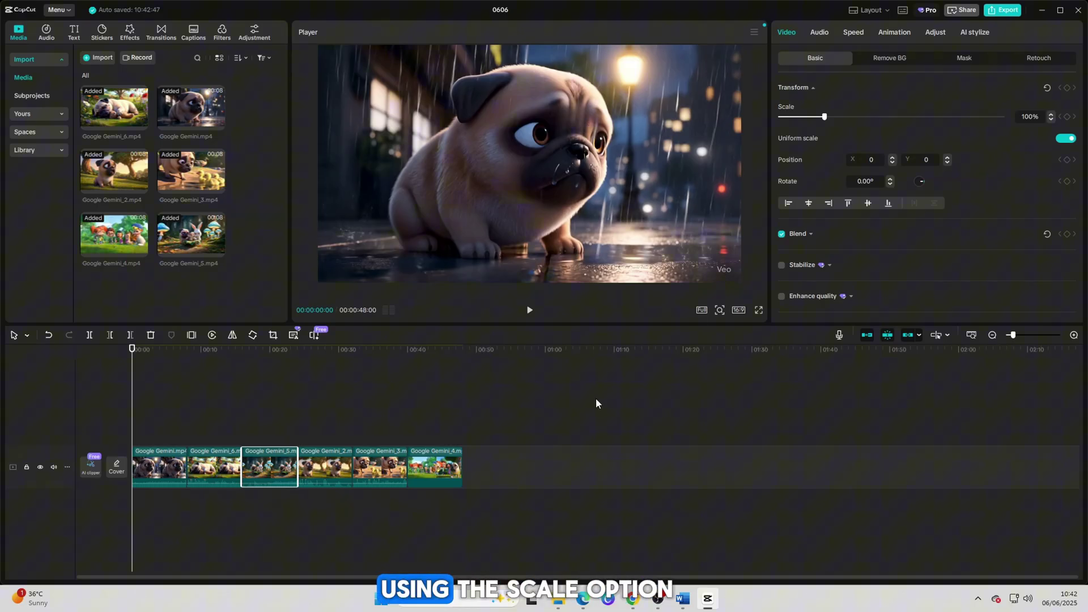
{"action": "left_click_drag", "start_coordinate": [521, 431], "coordinate": [119, 506]}
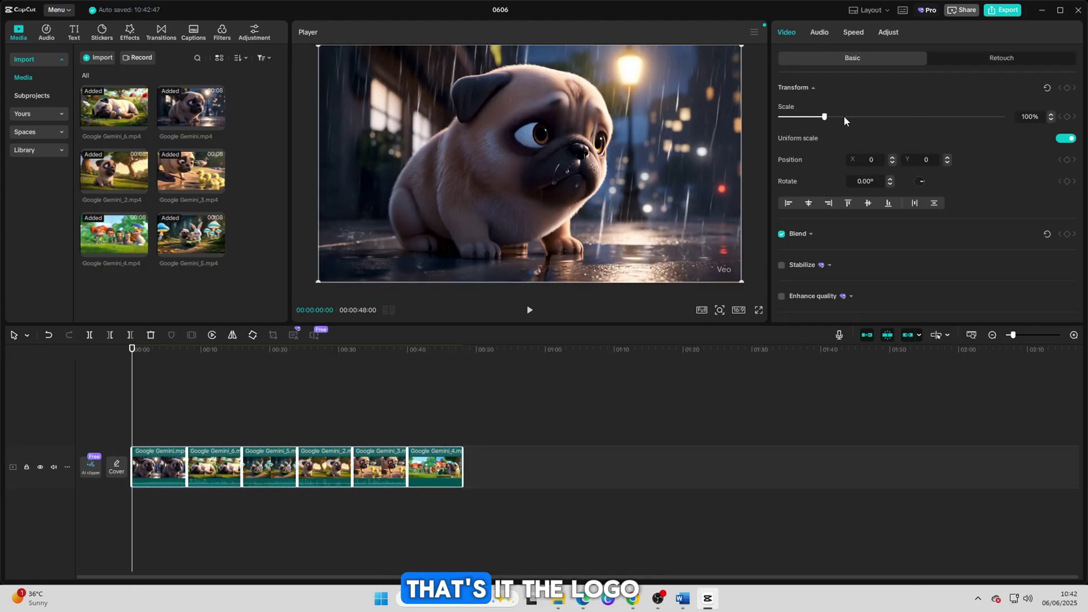
Raise the selected clips' Scale to 113% to crop out the Veo watermark.
{"action": "left_click", "coordinate": [1052, 118]}
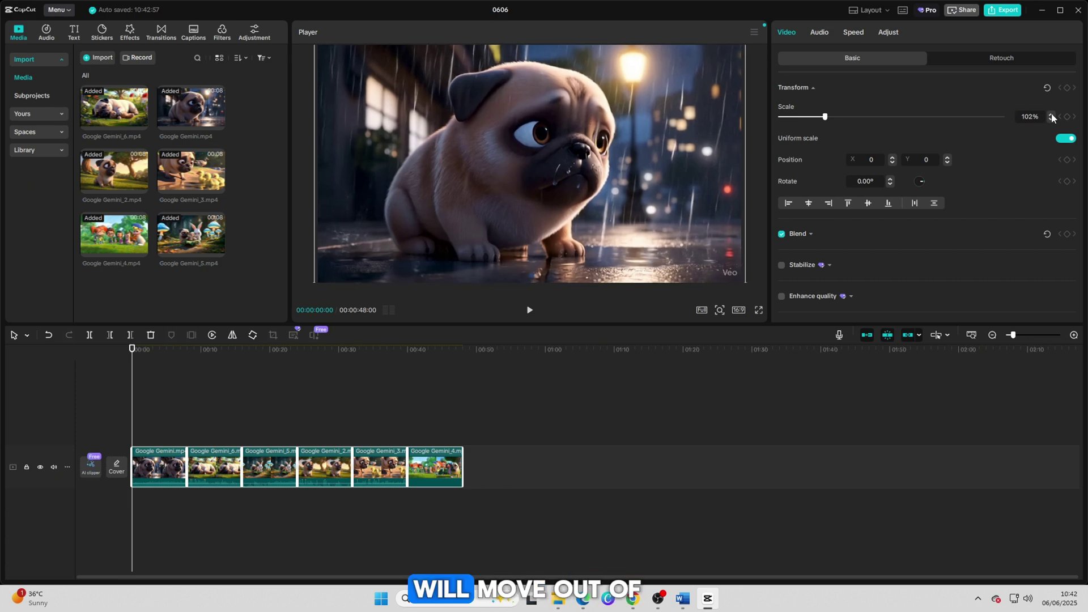
{"action": "left_click", "coordinate": [1052, 118]}
{"action": "left_click", "coordinate": [1052, 117]}
{"action": "left_click", "coordinate": [1053, 118]}
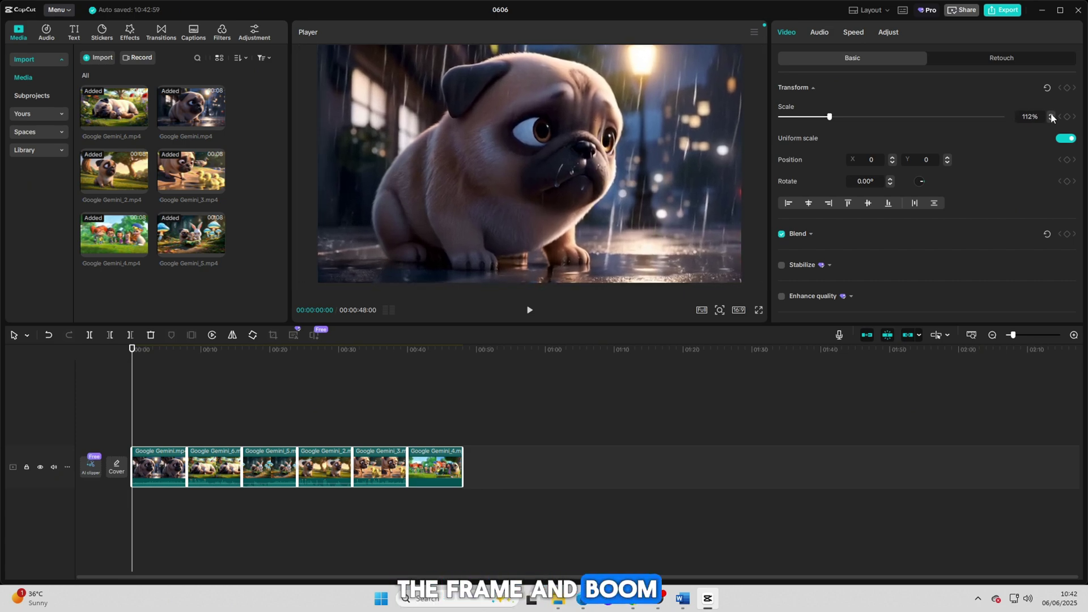
{"action": "left_click", "coordinate": [1053, 118]}
{"action": "left_click", "coordinate": [1052, 117]}
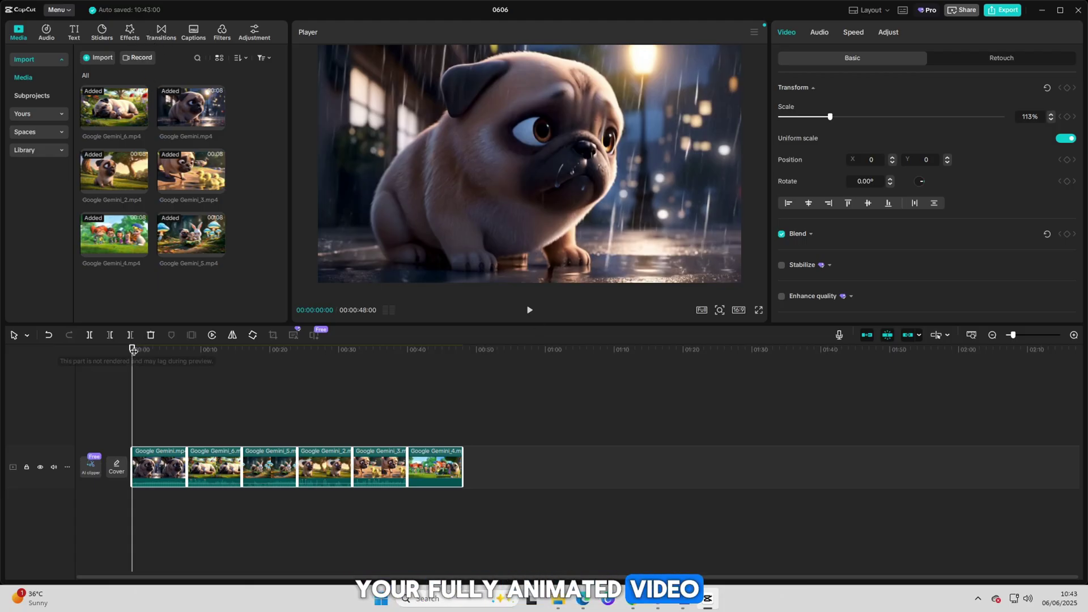
Scrub through the forest and pug-and-bunny scenes to check the 113% crop.
{"action": "left_click_drag", "start_coordinate": [134, 361], "coordinate": [276, 386]}
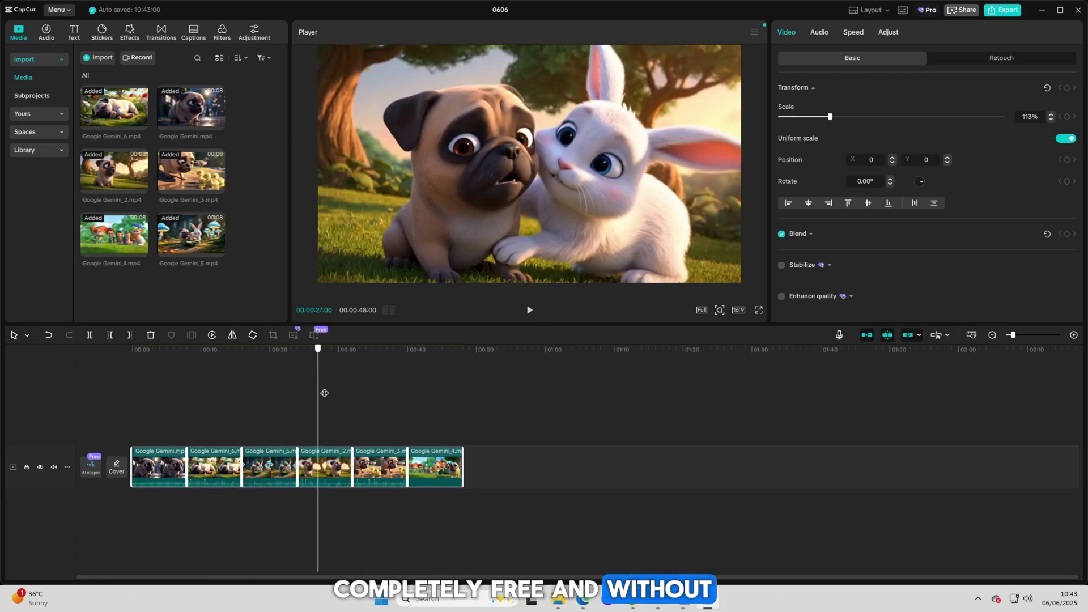
{"action": "left_click_drag", "start_coordinate": [276, 385], "coordinate": [36, 411]}
{"action": "left_click", "coordinate": [246, 409]}
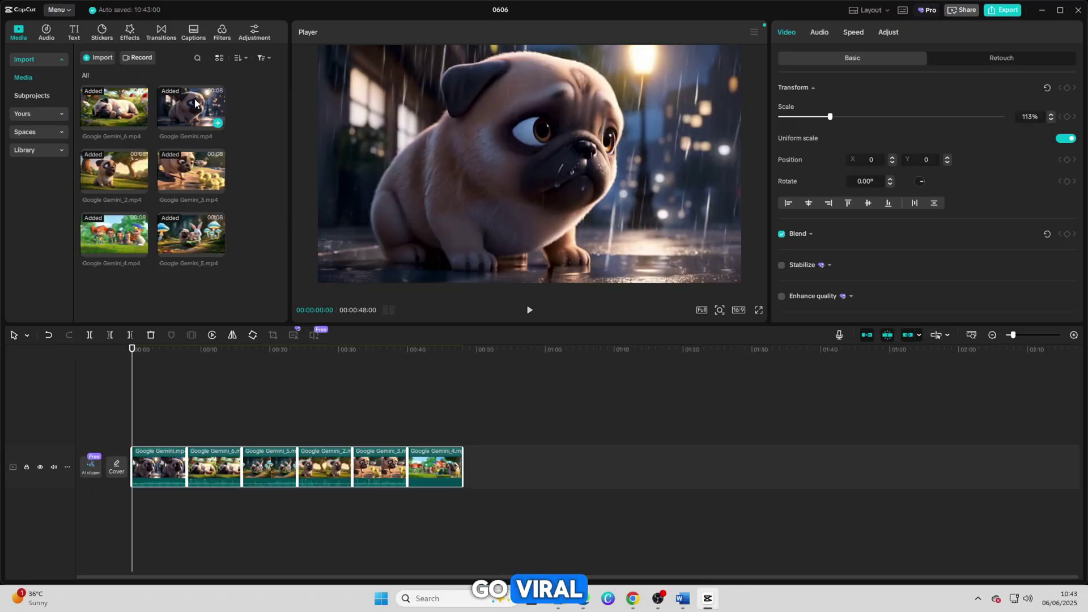
Add a Mix transition after the first clip and accept the duplicate-frames prompt.
{"action": "left_click", "coordinate": [129, 32]}
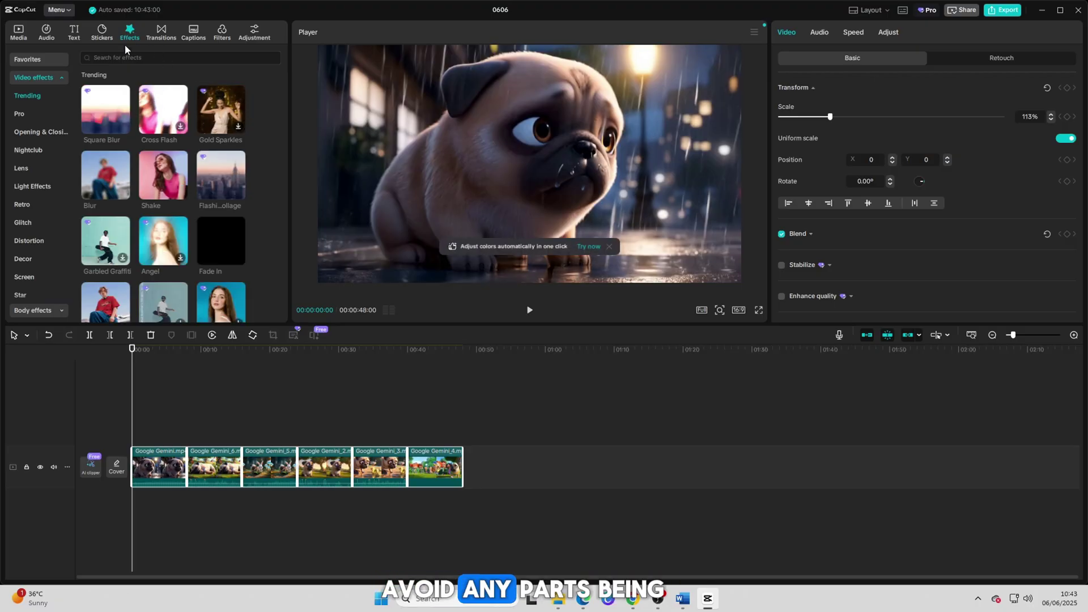
{"action": "left_click", "coordinate": [161, 32]}
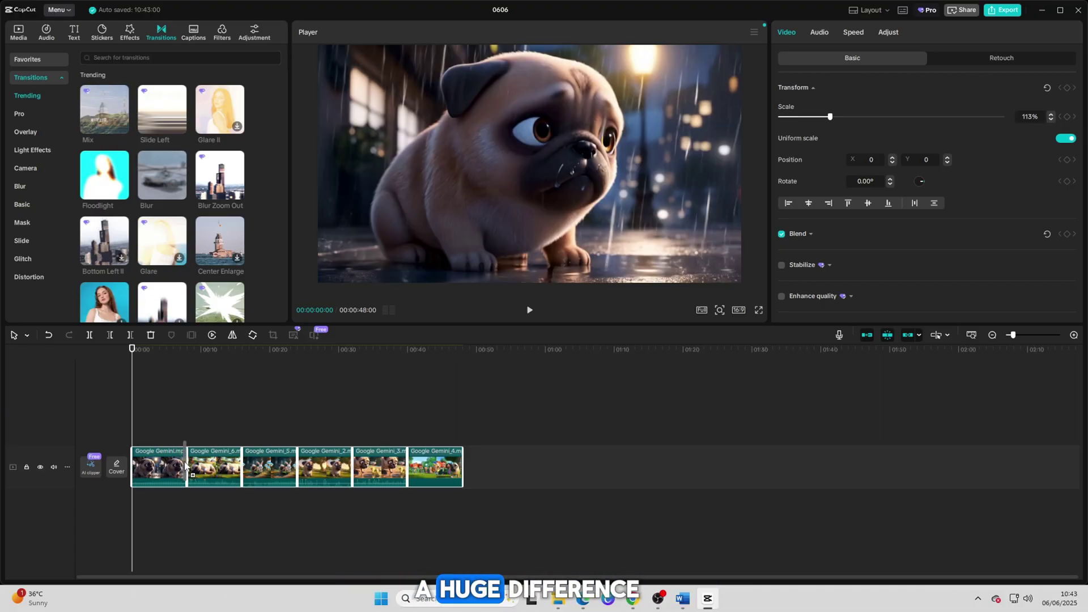
{"action": "left_click", "coordinate": [105, 94]}
{"action": "left_click", "coordinate": [604, 329]}
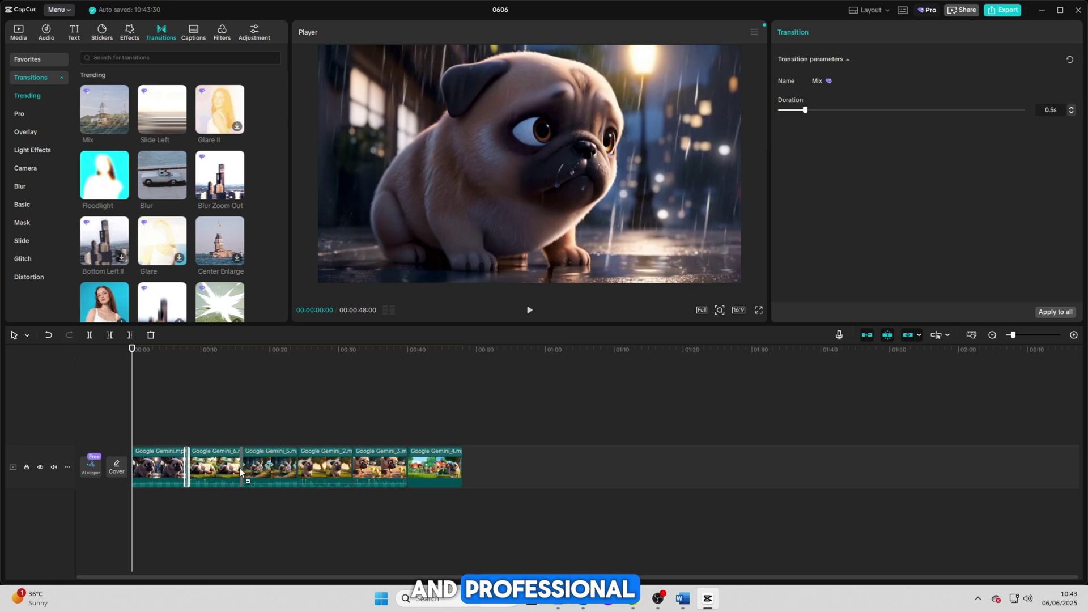
Place Mix transitions on the remaining clip boundaries.
{"action": "left_click_drag", "start_coordinate": [145, 303], "coordinate": [280, 435]}
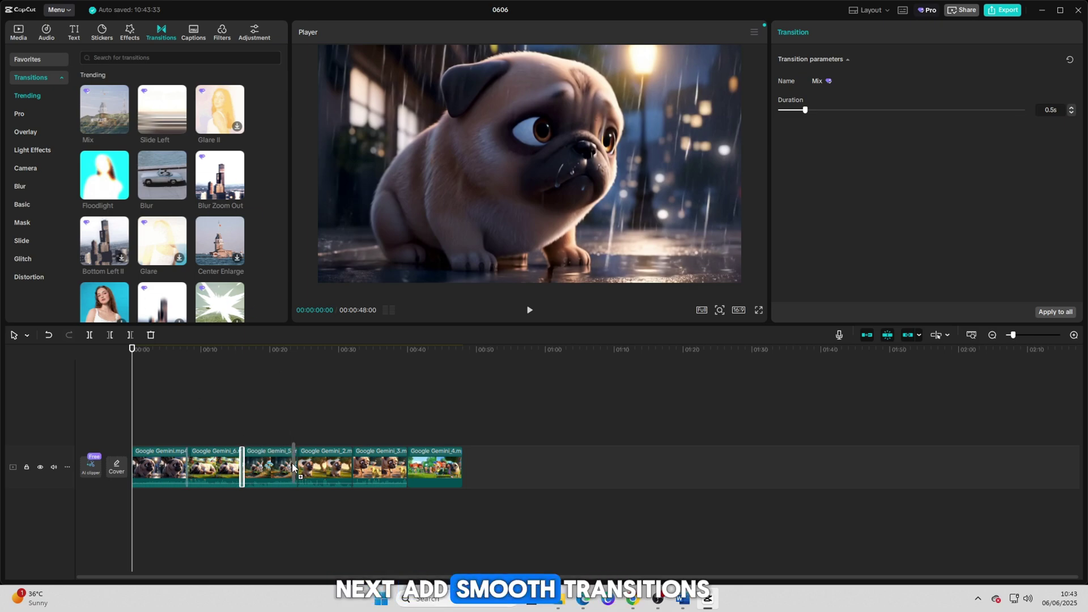
{"action": "left_click_drag", "start_coordinate": [119, 131], "coordinate": [333, 425]}
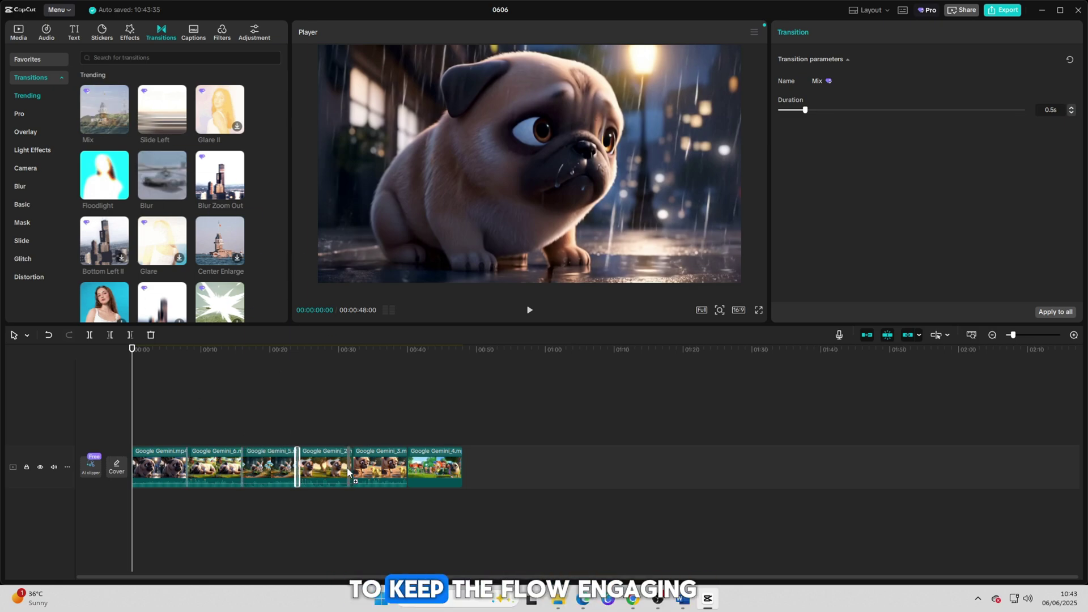
{"action": "left_click_drag", "start_coordinate": [348, 468], "coordinate": [407, 469]}
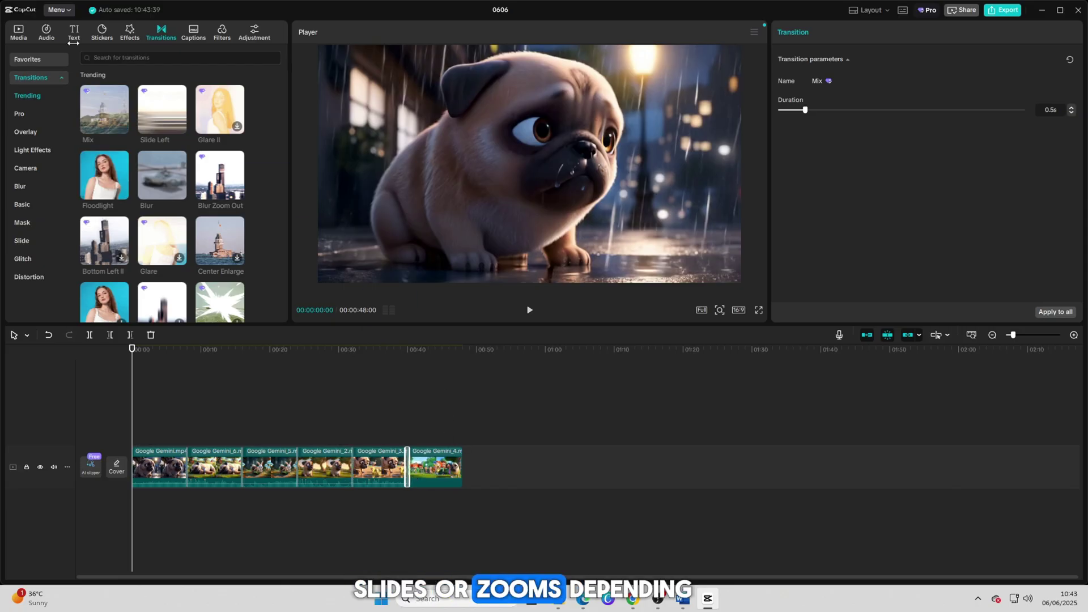
{"action": "left_click", "coordinate": [79, 23]}
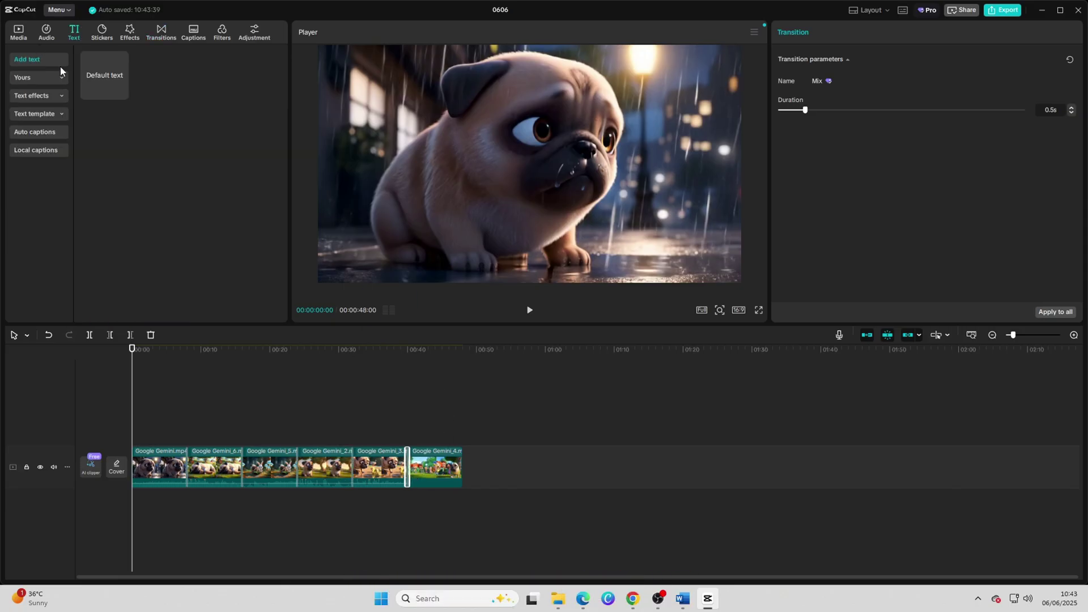
Add the Trending outlined ART text style to the timeline and clear its Default placeholder.
{"action": "left_click", "coordinate": [60, 96]}
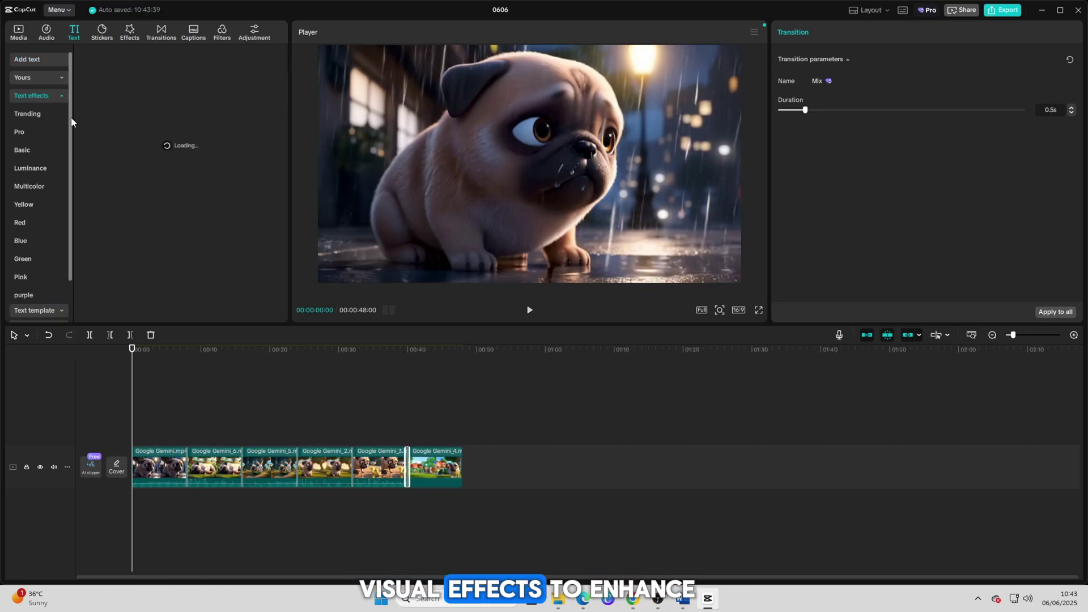
{"action": "left_click", "coordinate": [30, 131]}
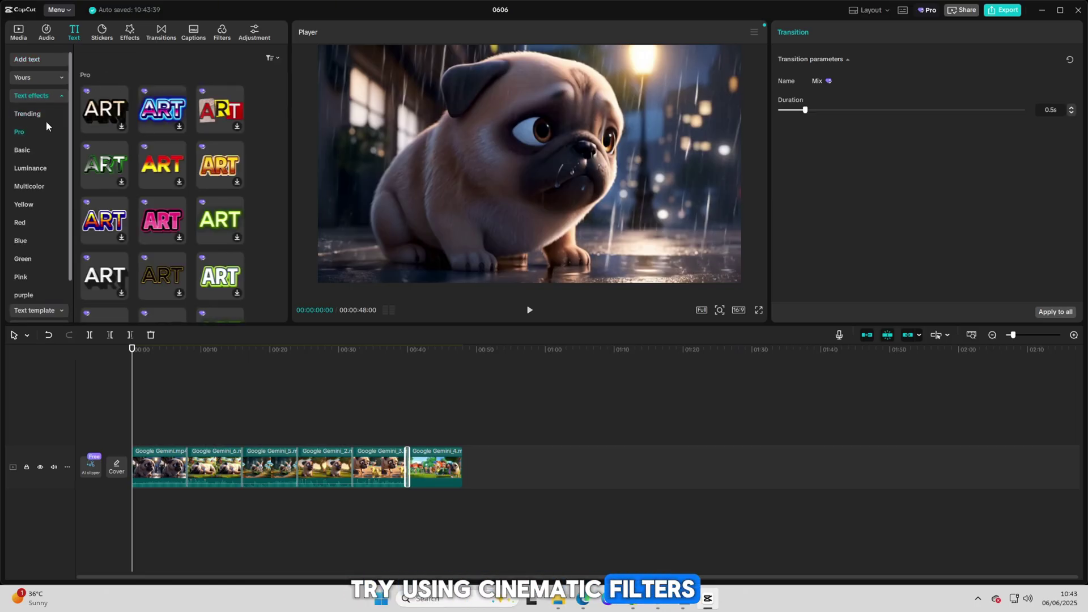
{"action": "left_click", "coordinate": [49, 120]}
{"action": "left_click", "coordinate": [163, 171]}
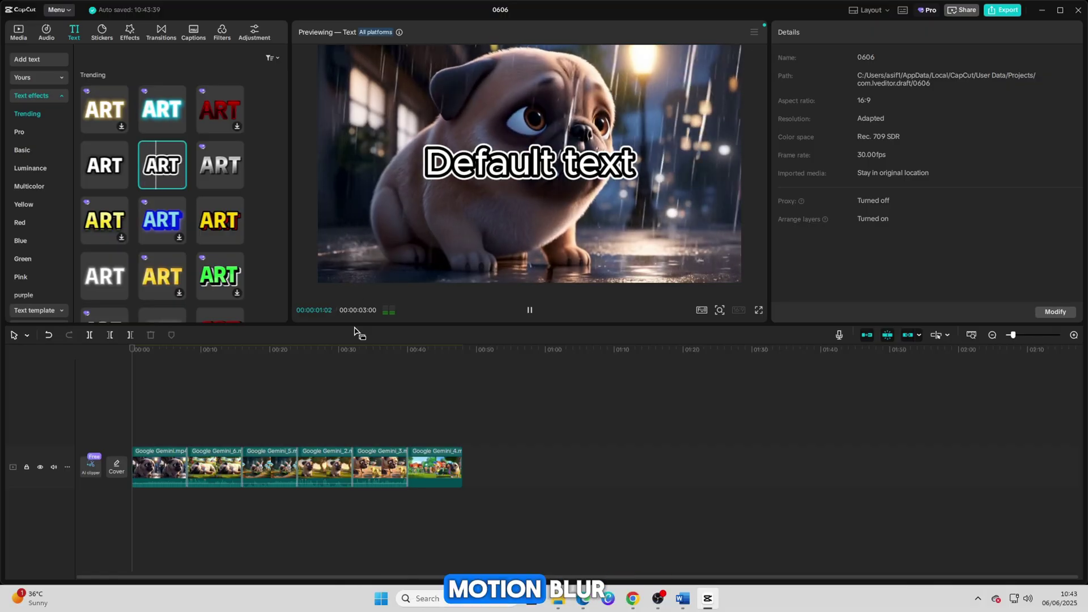
{"action": "mouse_move", "coordinate": [162, 170]}
{"action": "left_mouse_down"}
{"action": "mouse_move", "coordinate": [164, 280]}
{"action": "mouse_move", "coordinate": [144, 436]}
{"action": "left_mouse_up"}
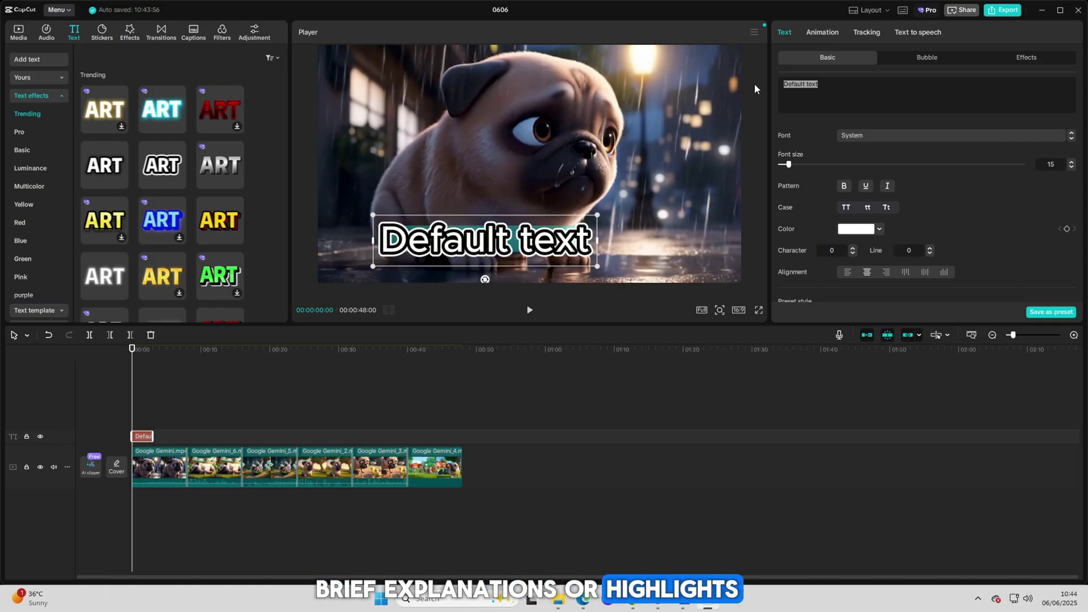
{"action": "key", "text": "BackSpace"}
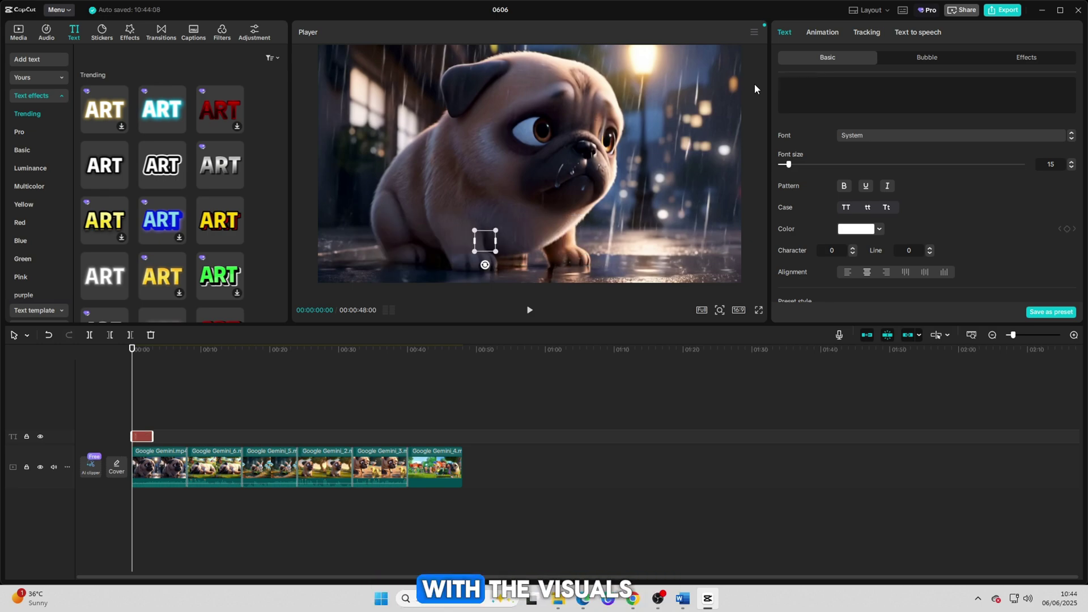
{"action": "type", "text": "Cute DOg"}
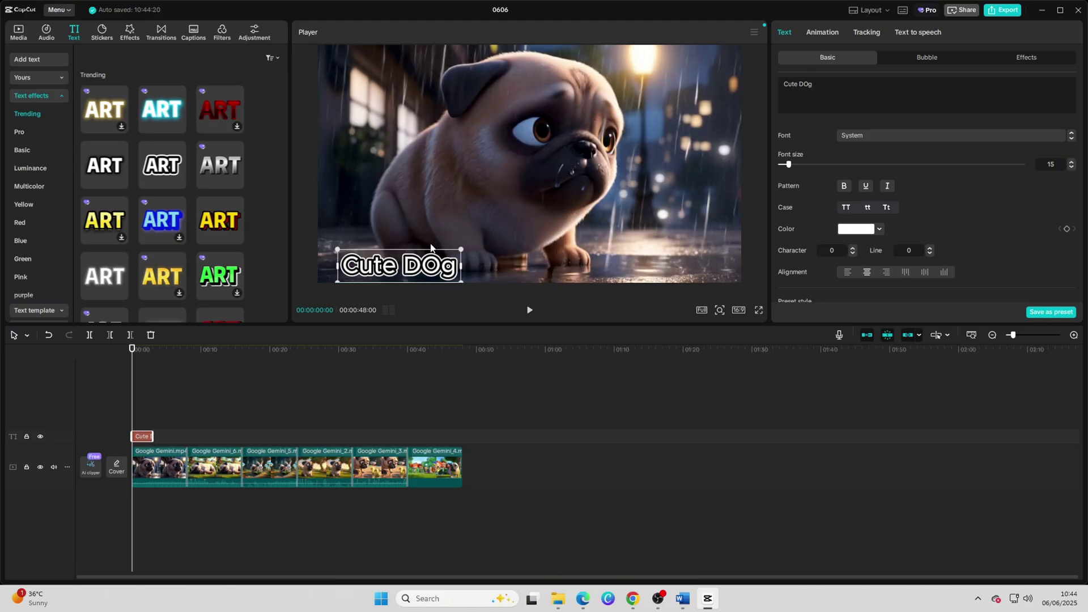
Remove the Cute DOg text clip, browse the Effects library, and return to Transitions.
{"action": "key", "text": "Delete"}
{"action": "left_click", "coordinate": [130, 33]}
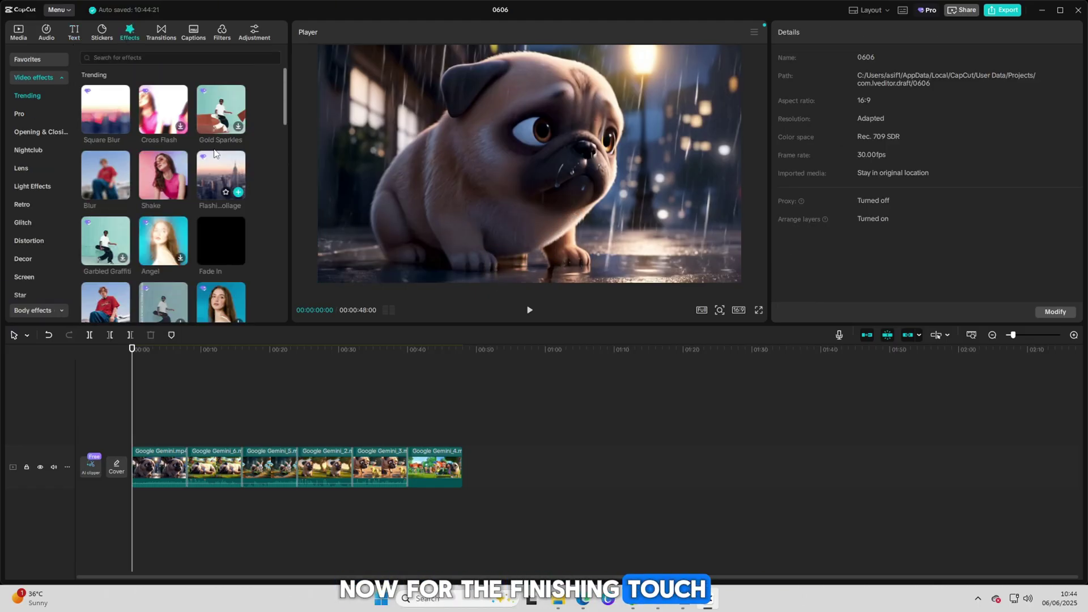
{"action": "scroll", "coordinate": [208, 209], "scroll_direction": "down", "scroll_amount": 3}
{"action": "scroll", "coordinate": [208, 209], "scroll_direction": "down", "scroll_amount": 2}
{"action": "scroll", "coordinate": [213, 208], "scroll_direction": "down", "scroll_amount": 2}
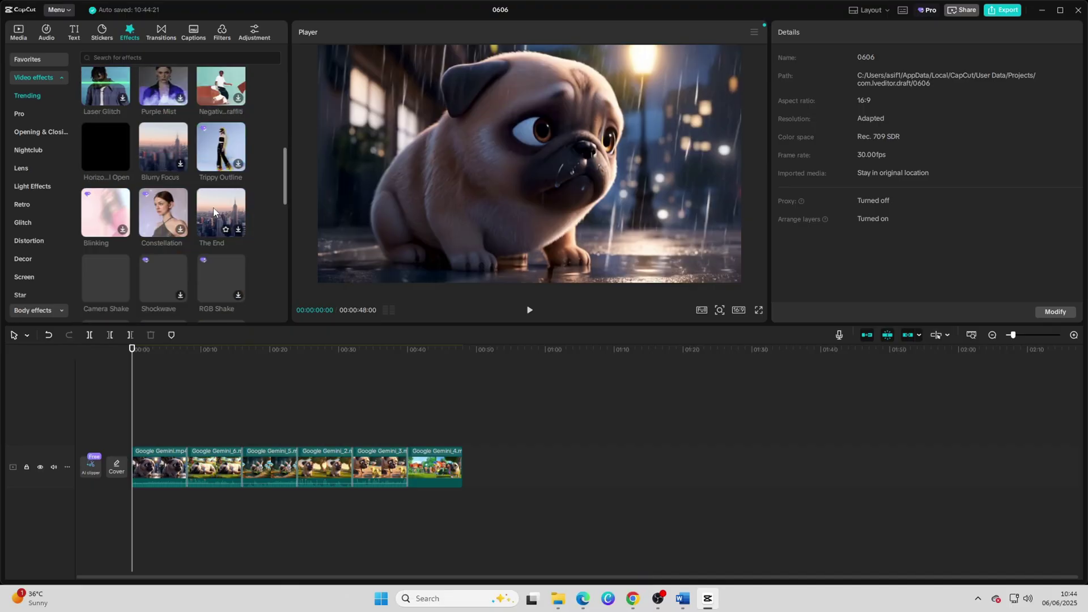
{"action": "scroll", "coordinate": [194, 127], "scroll_direction": "up", "scroll_amount": 5}
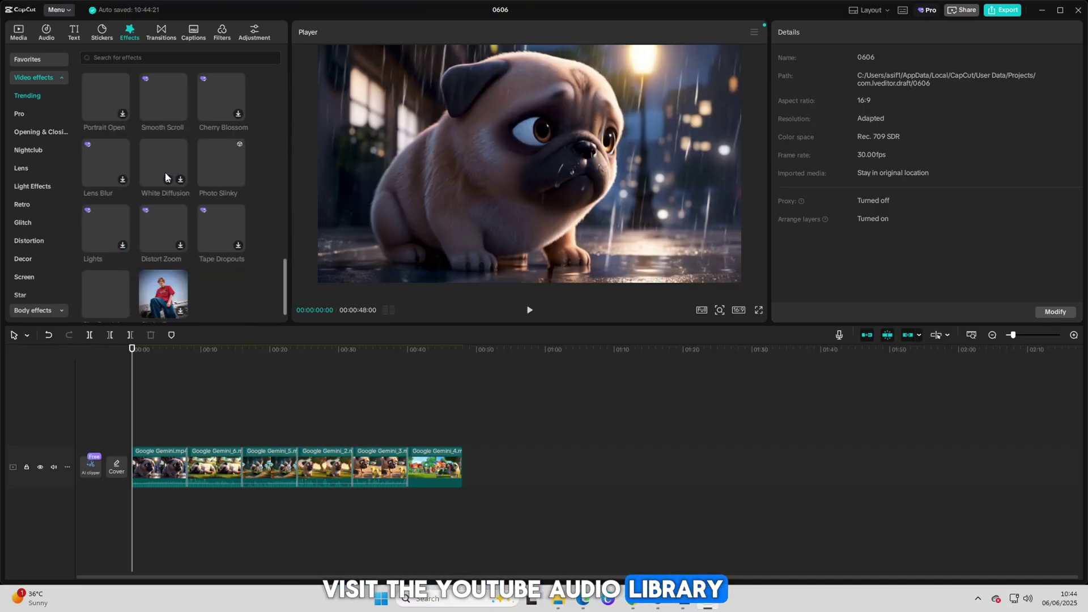
{"action": "left_click", "coordinate": [60, 79]}
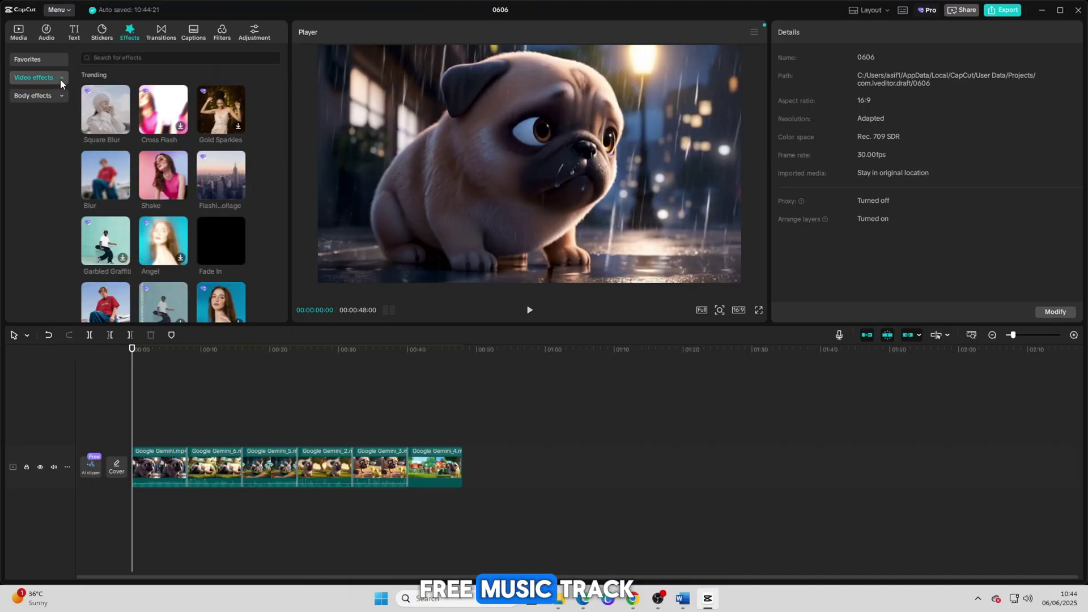
{"action": "left_click", "coordinate": [156, 35]}
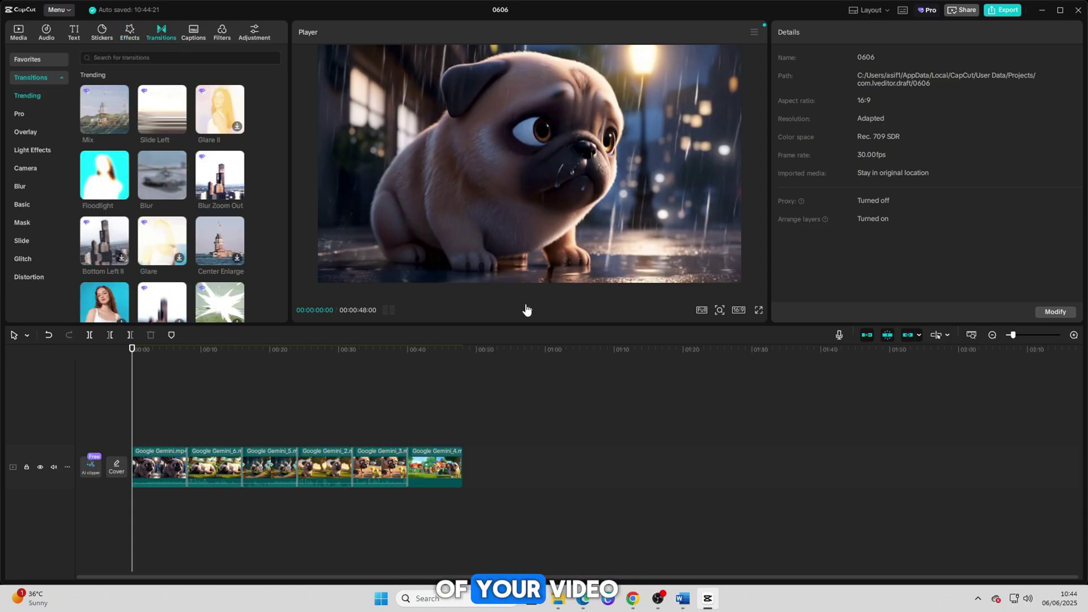